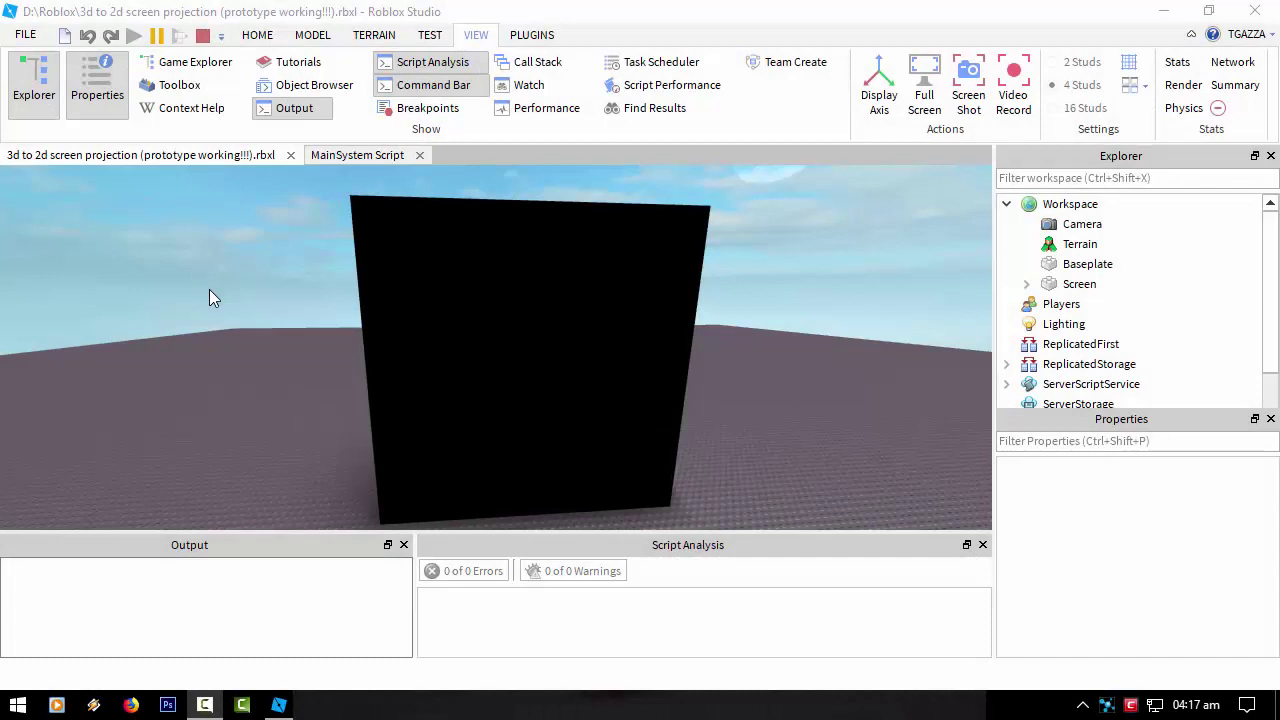
Rotate the camera to face the black screen part and show its Model Files and Help bar
right_drag(213, 299, 213, 303)
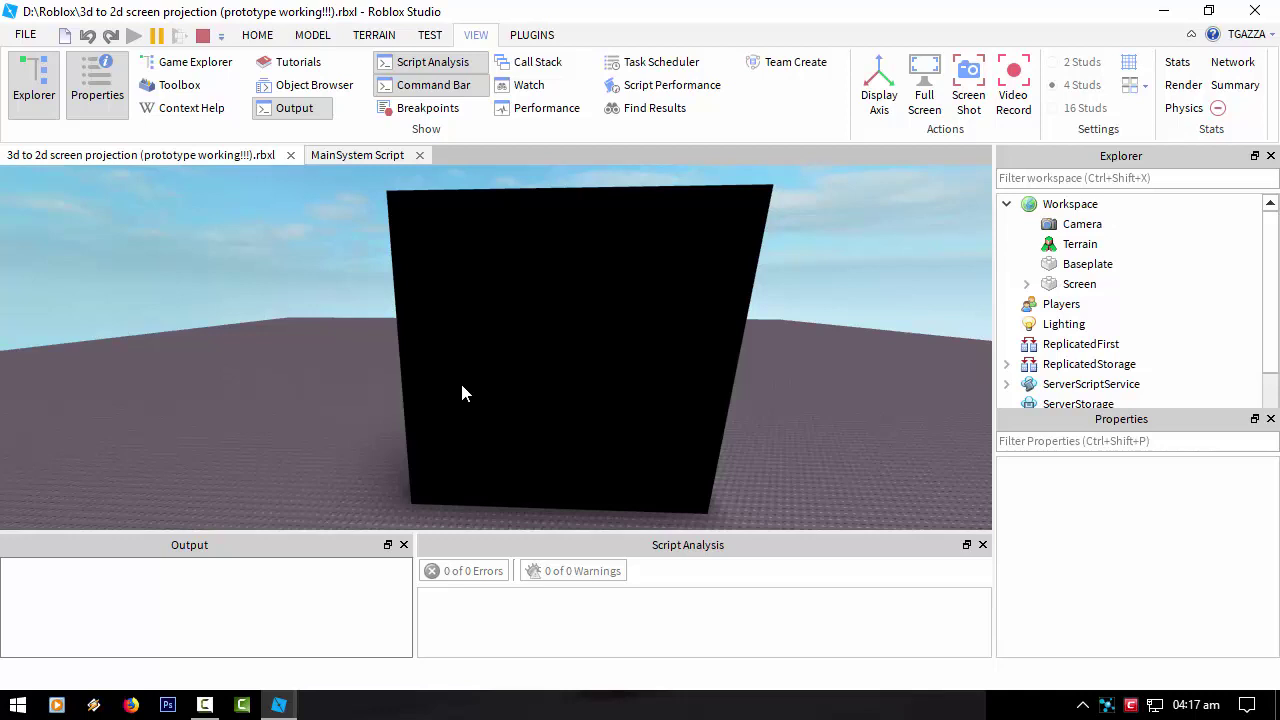
Open the Model Files list on the screen and expand Screen > Model Files in Explorer
mouse_move(431, 208)
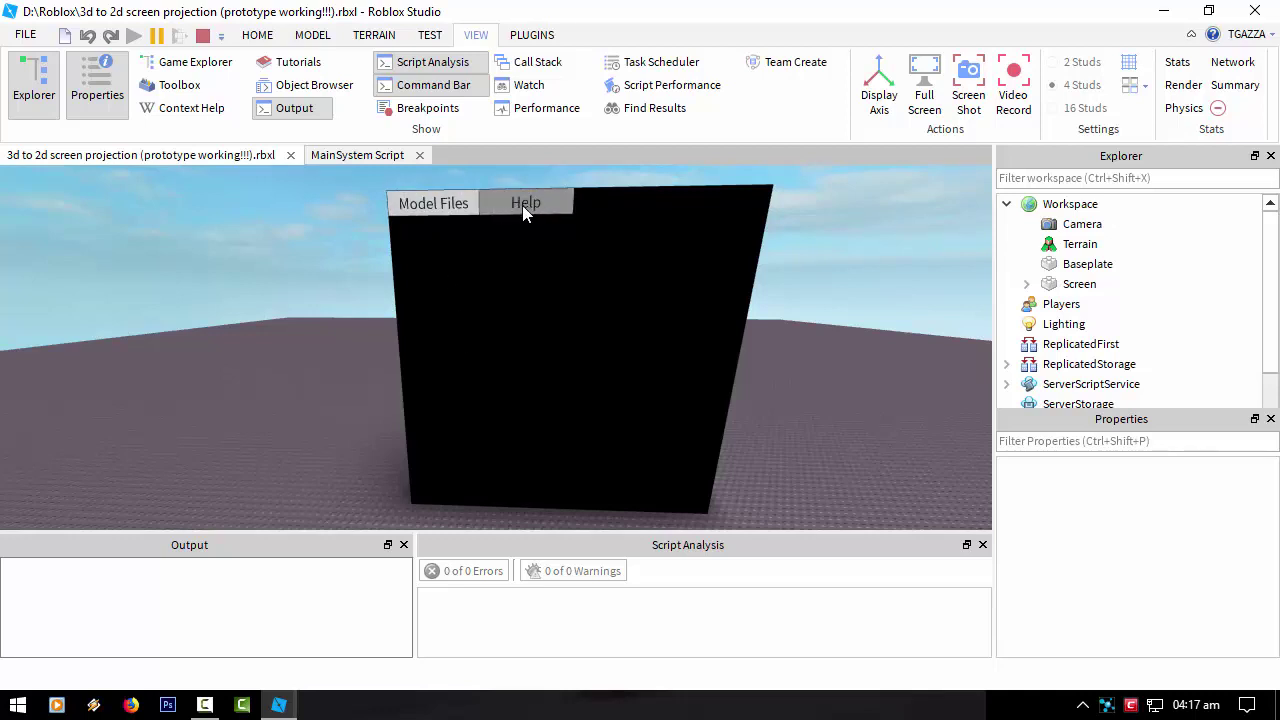
click(434, 200)
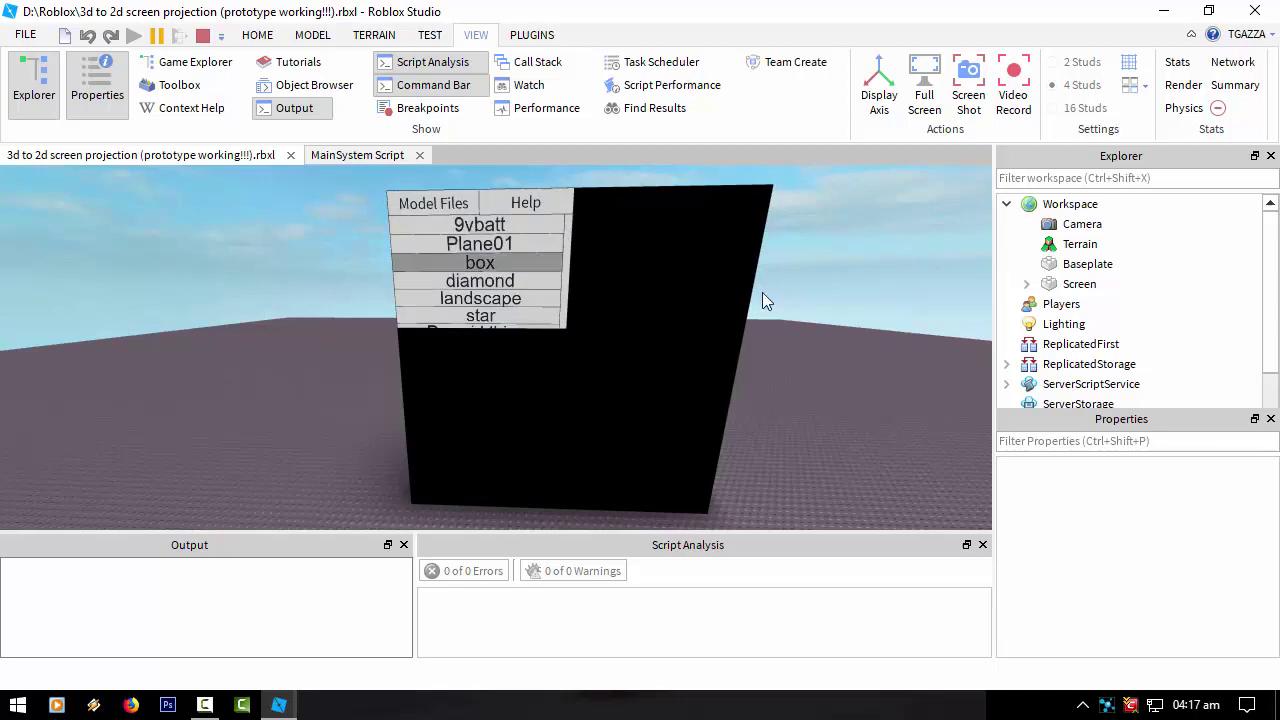
click(1027, 285)
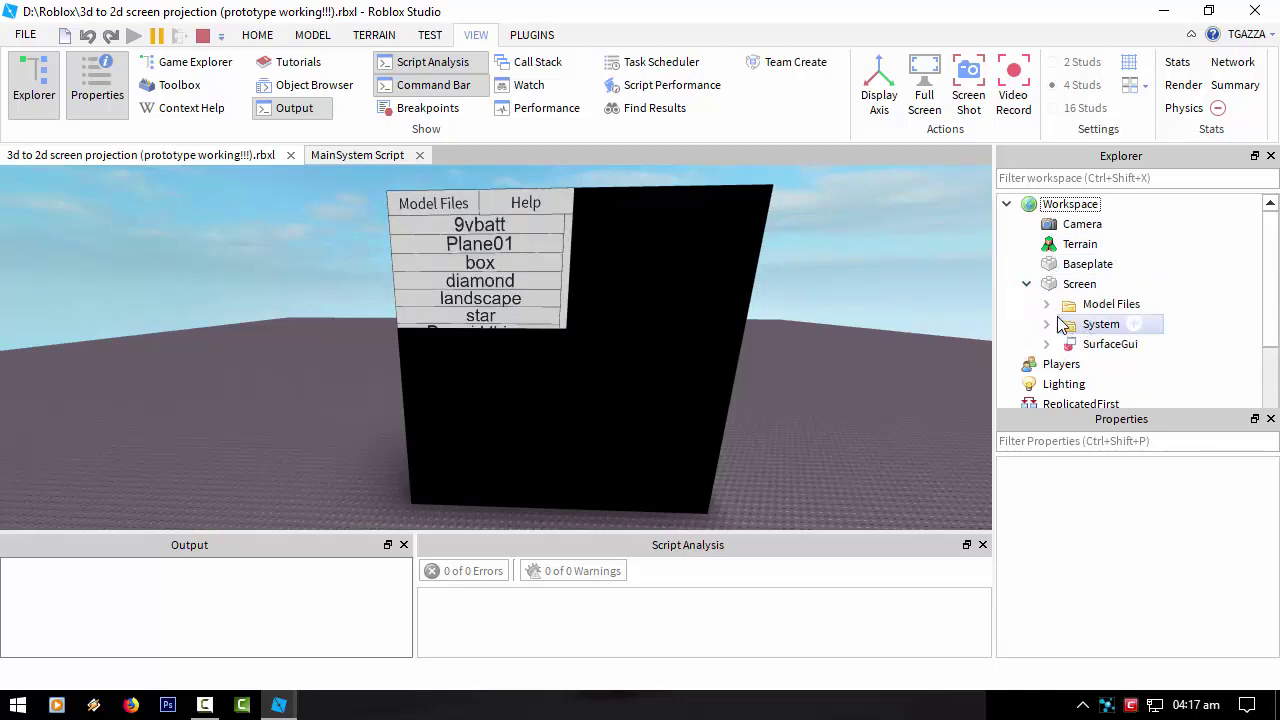
click(1046, 304)
scroll(1112, 322, down, 1)
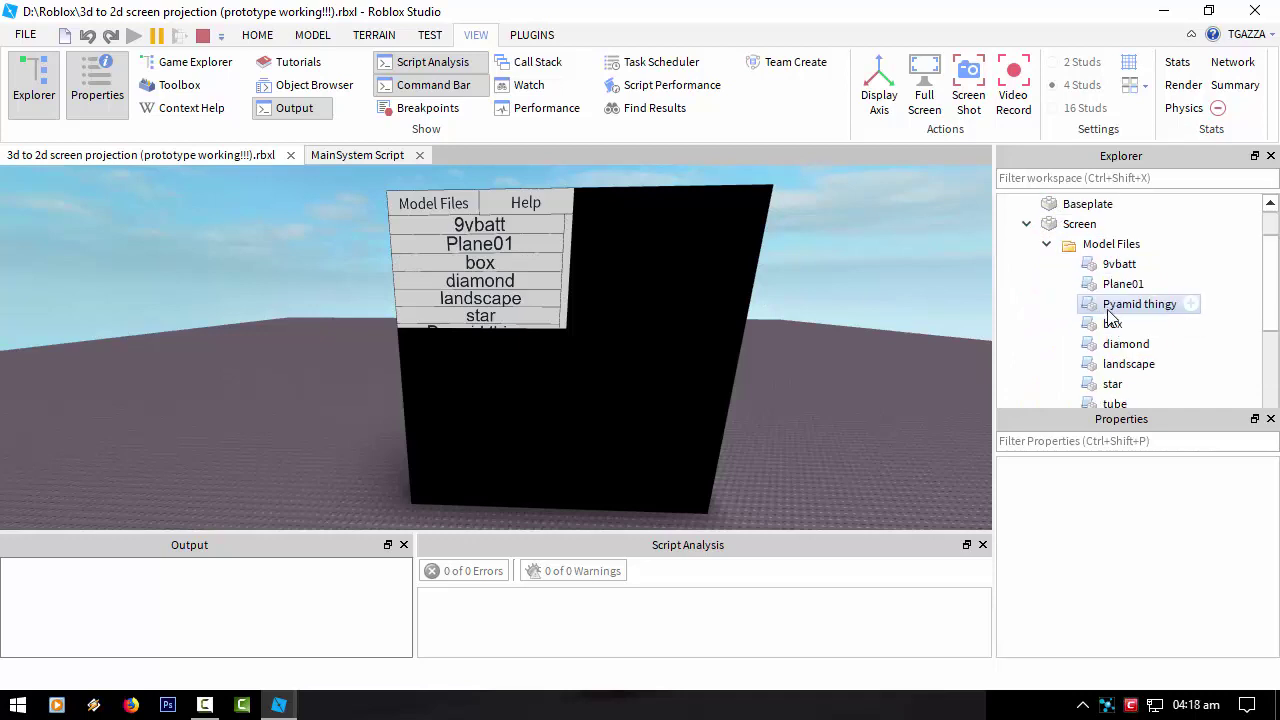
scroll(1110, 306, down, 2)
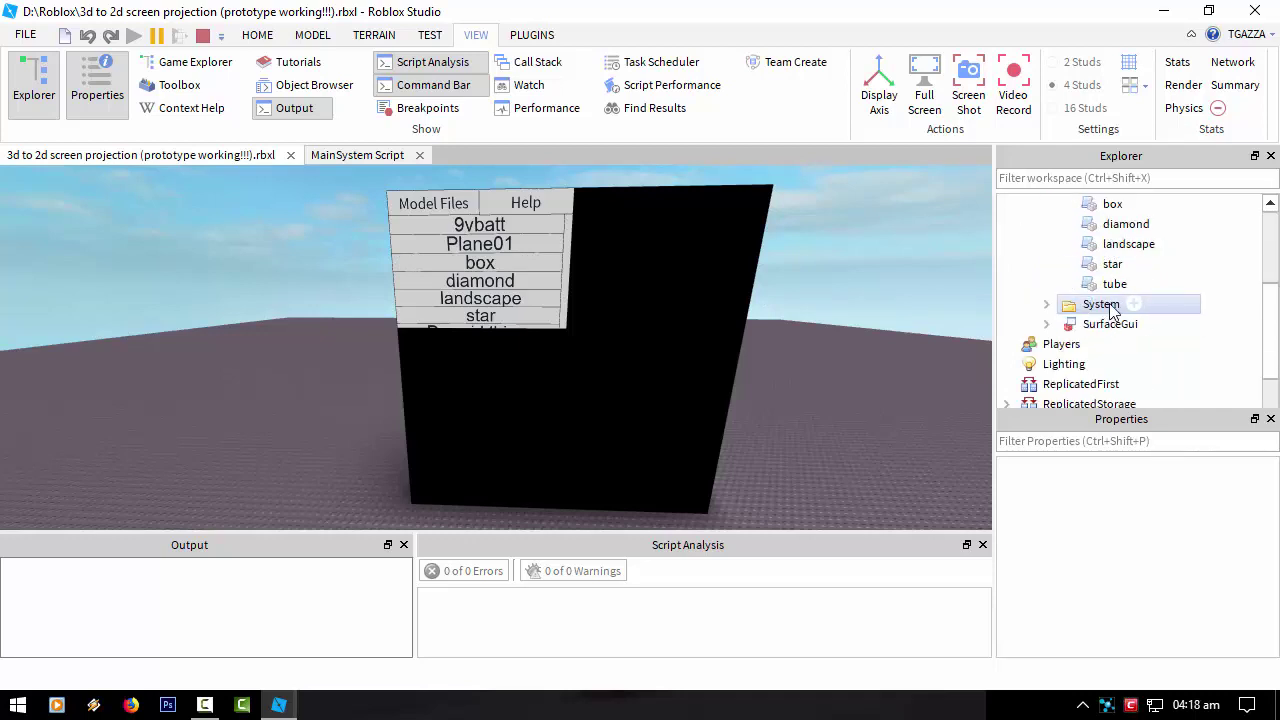
scroll(1105, 230, up, 2)
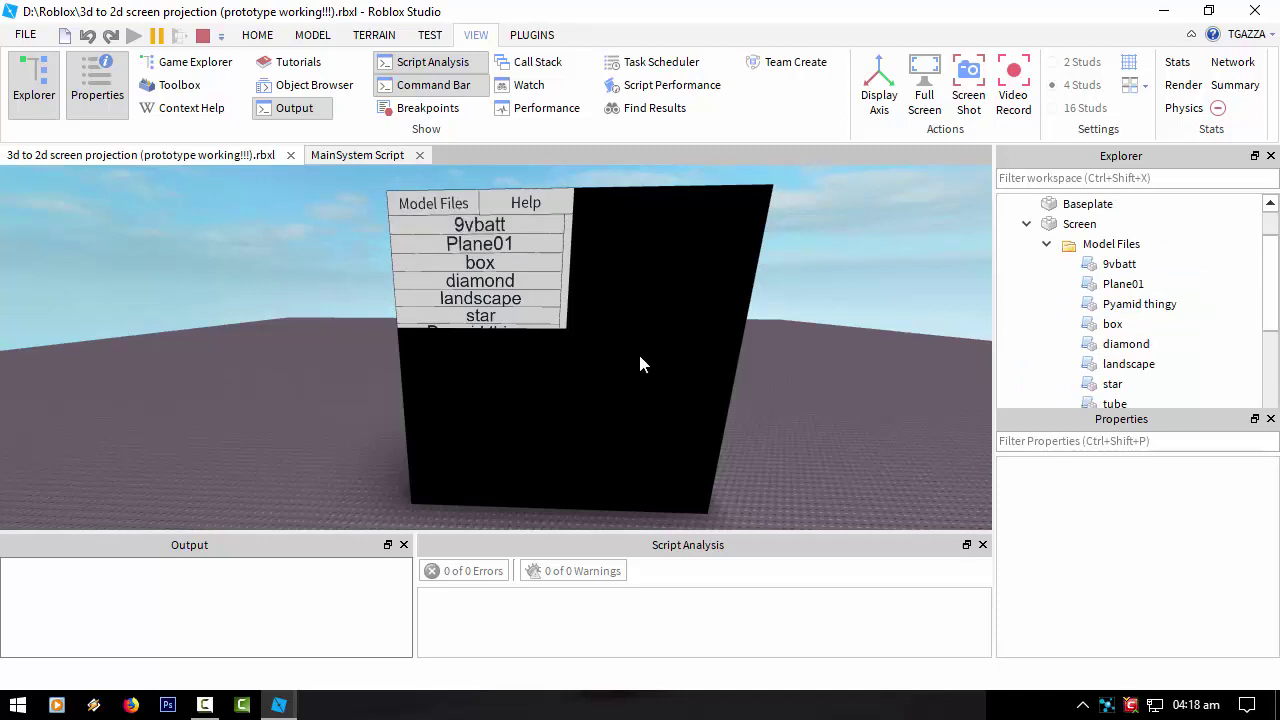
Load the 'box' model from the Model Files list onto the black screen
click(448, 211)
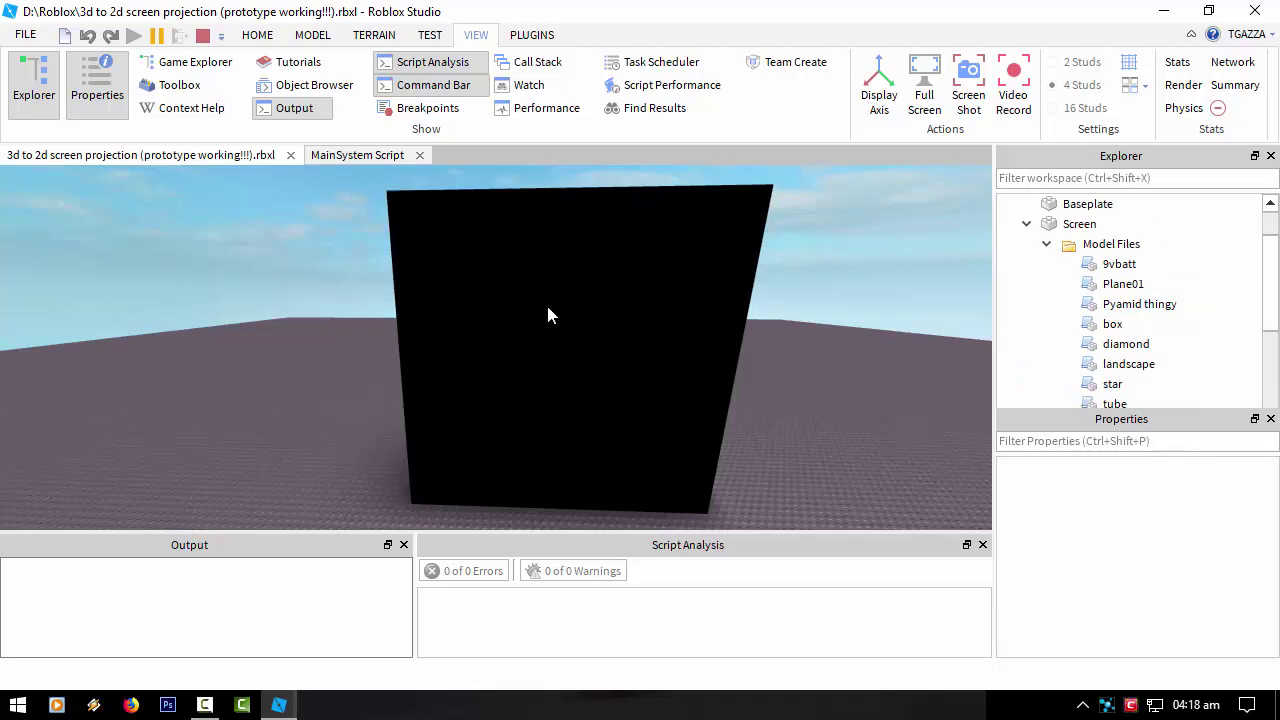
click(433, 203)
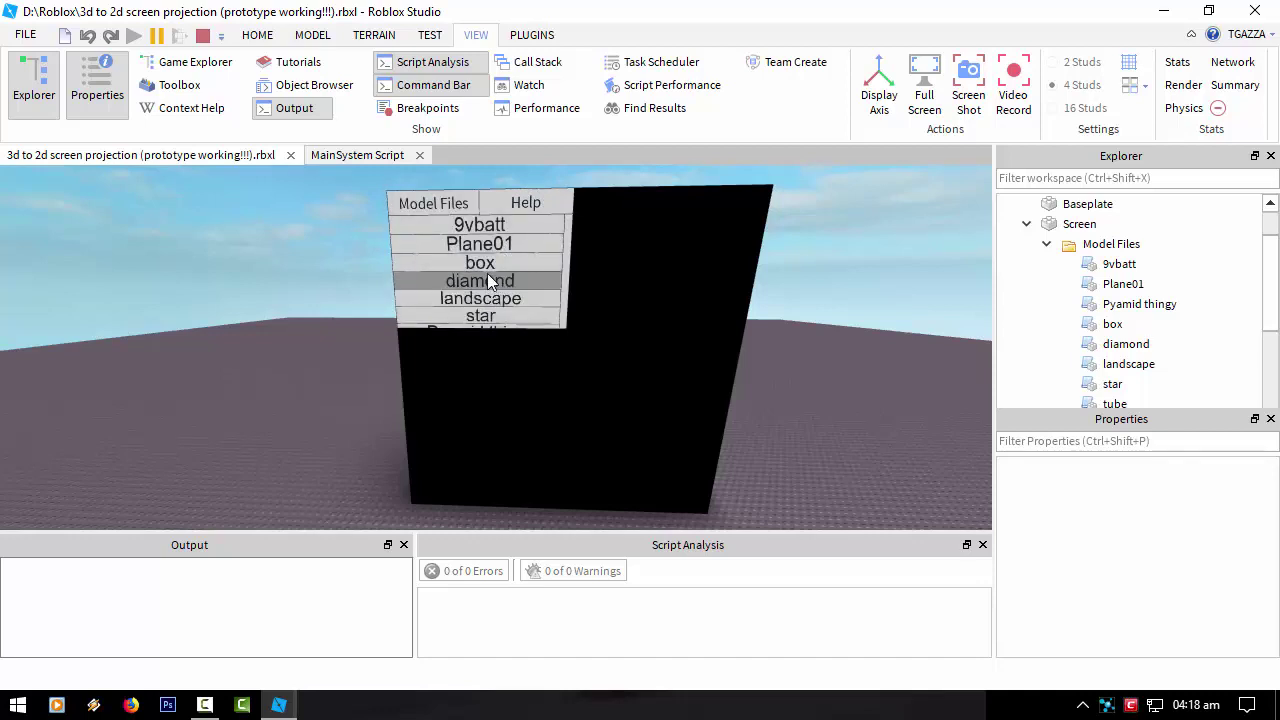
click(481, 264)
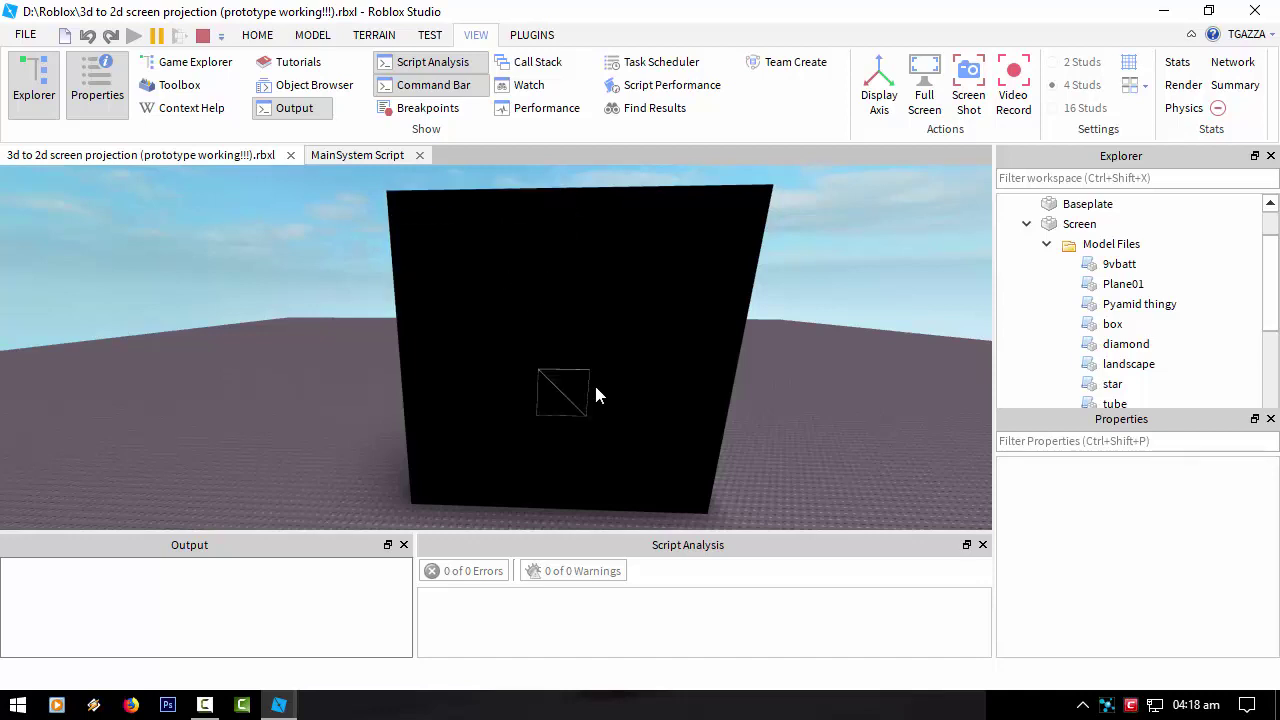
Move the camera closer so the black screen with the box wireframe appears larger
mouse_move(509, 200)
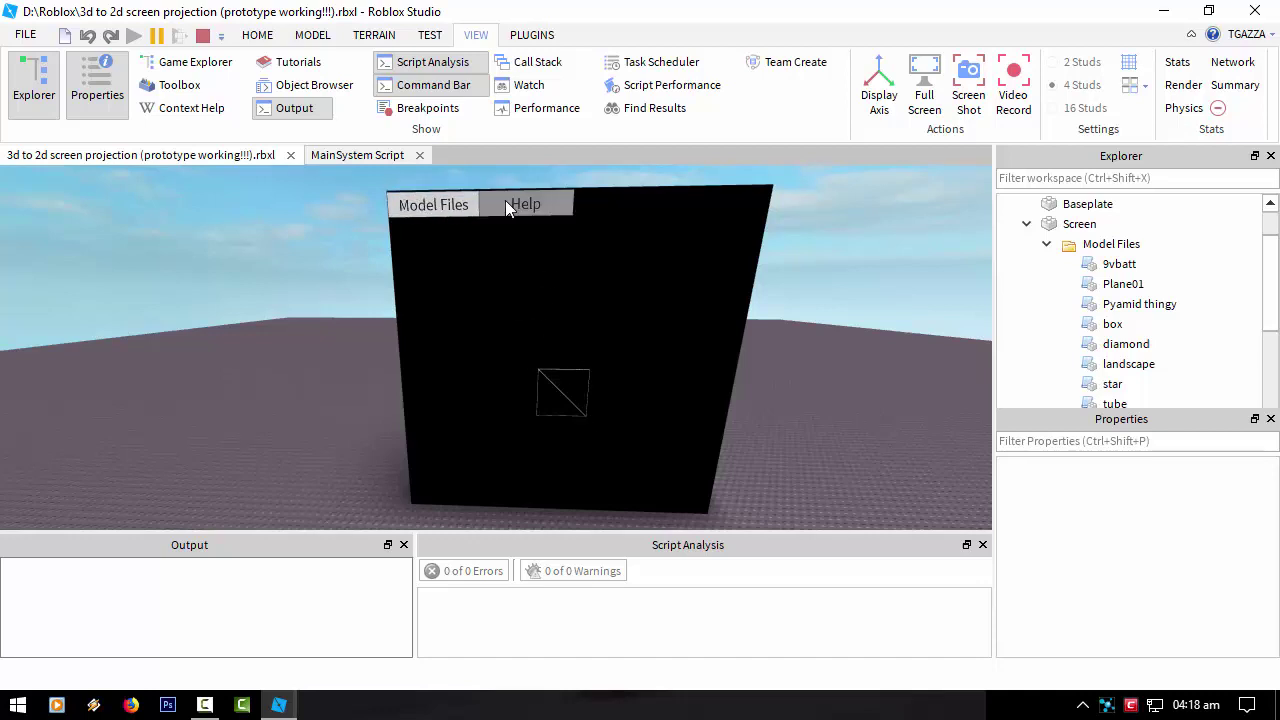
right_drag(571, 331, 572, 338)
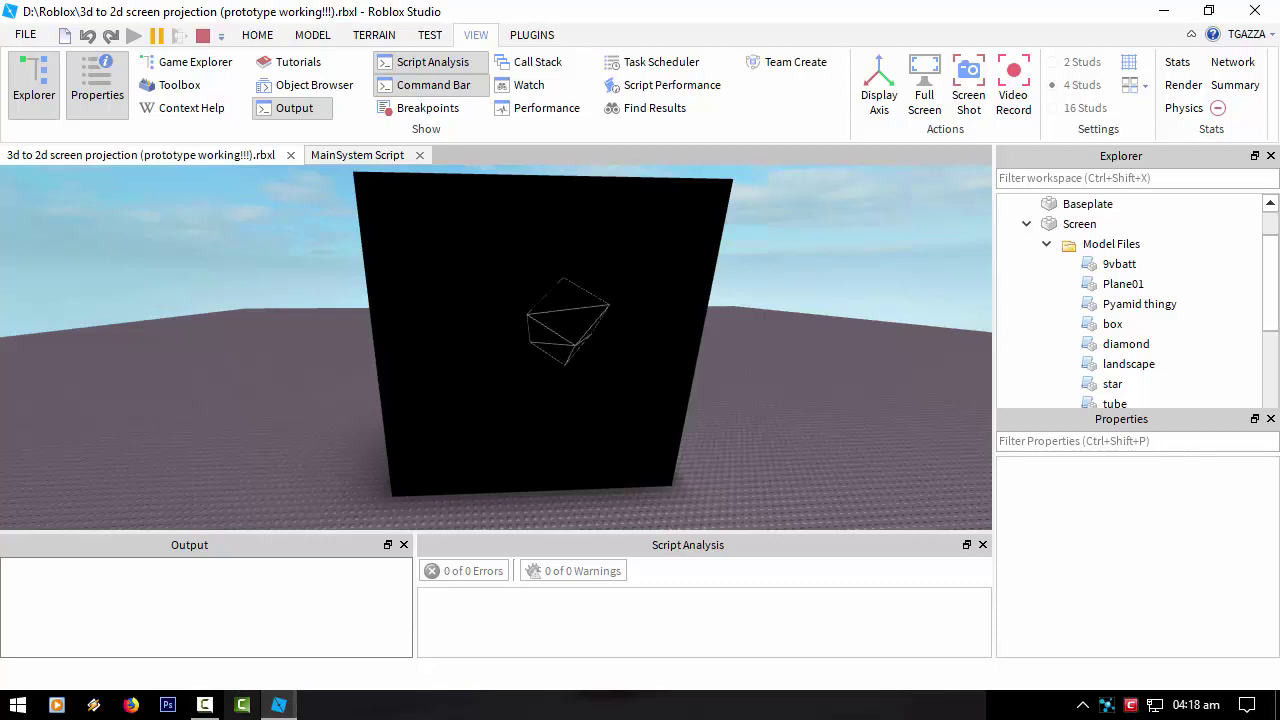
mouse_move(279, 705)
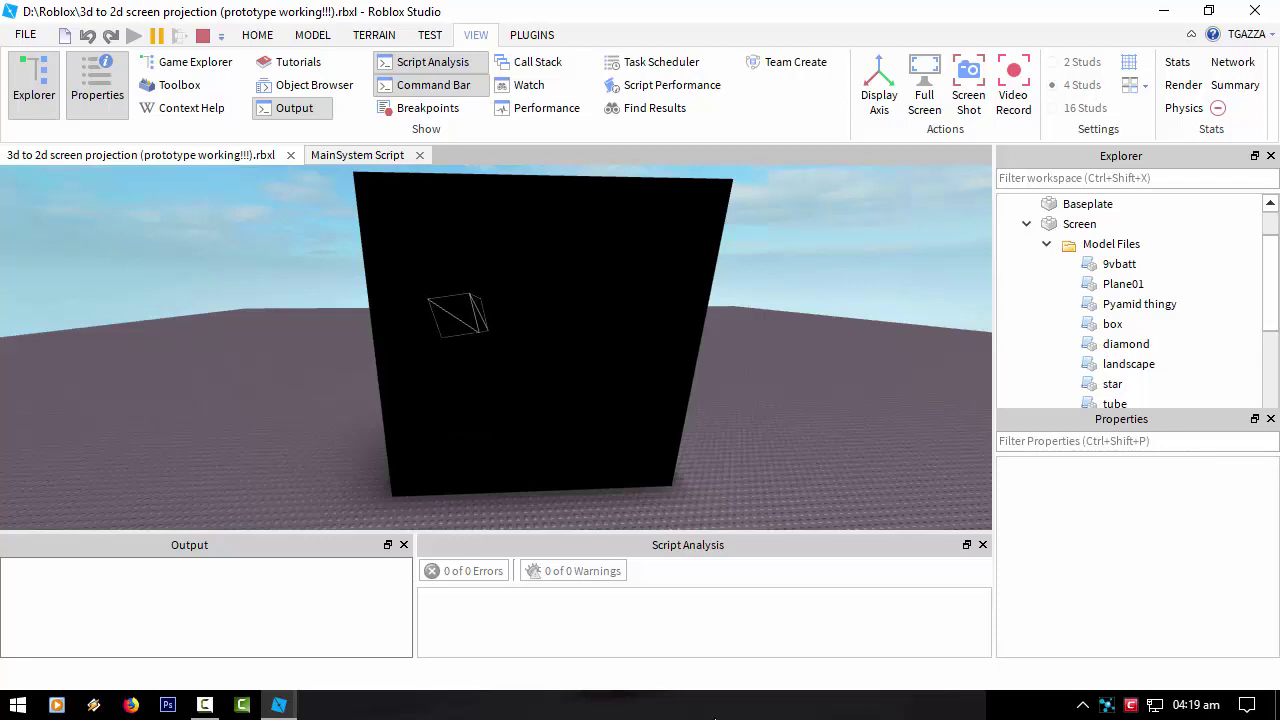
Pick 'Pyamid thingy' from the scrolled Model Files dropdown to replace the box wireframe
click(387, 195)
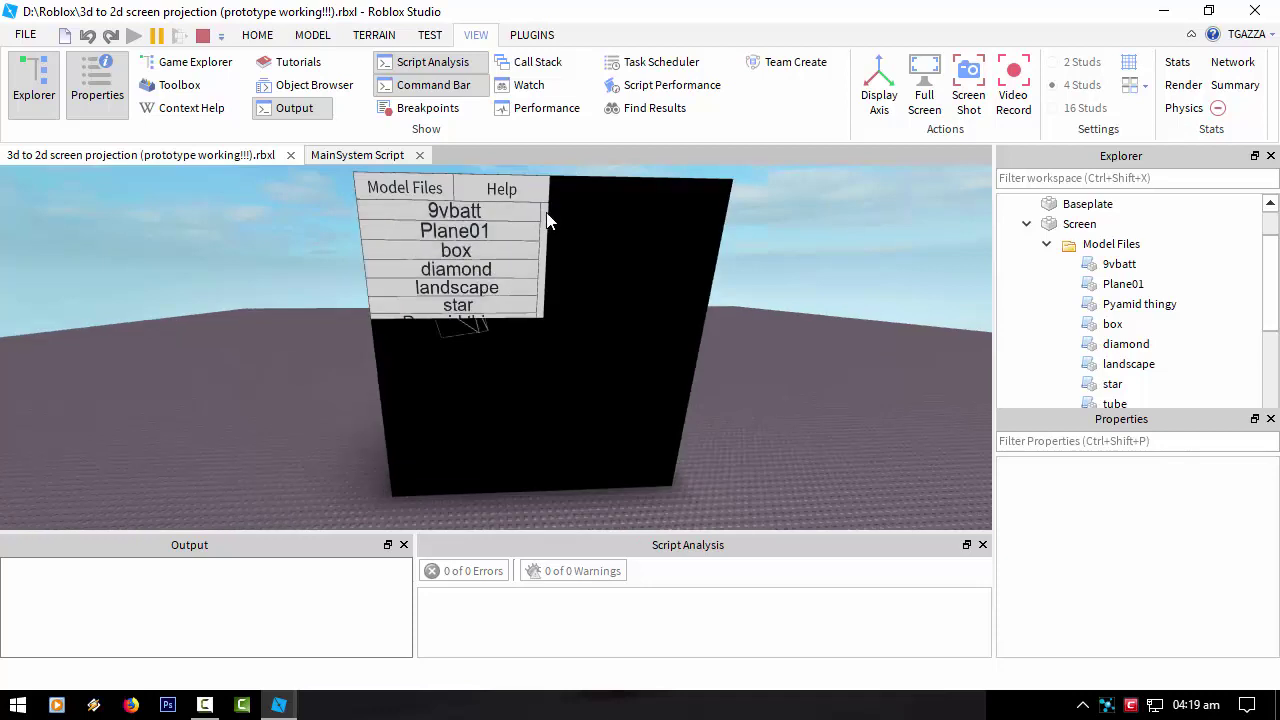
drag(547, 221, 547, 258)
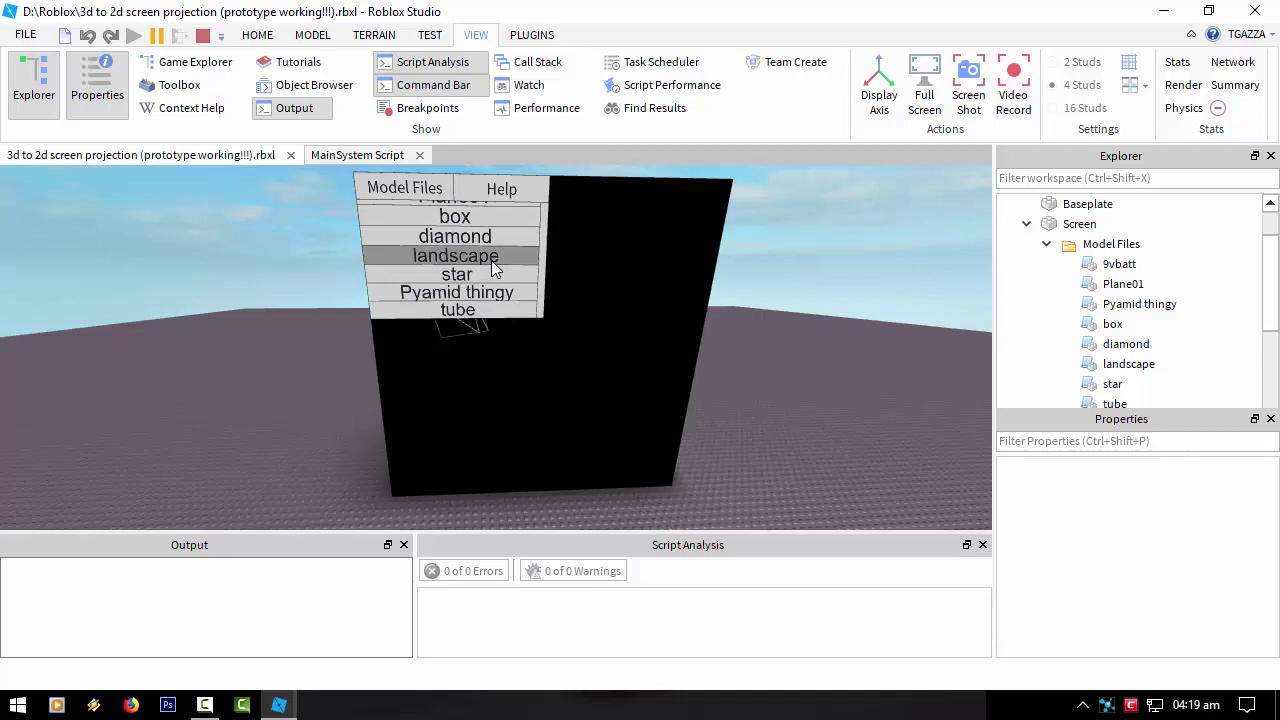
click(457, 292)
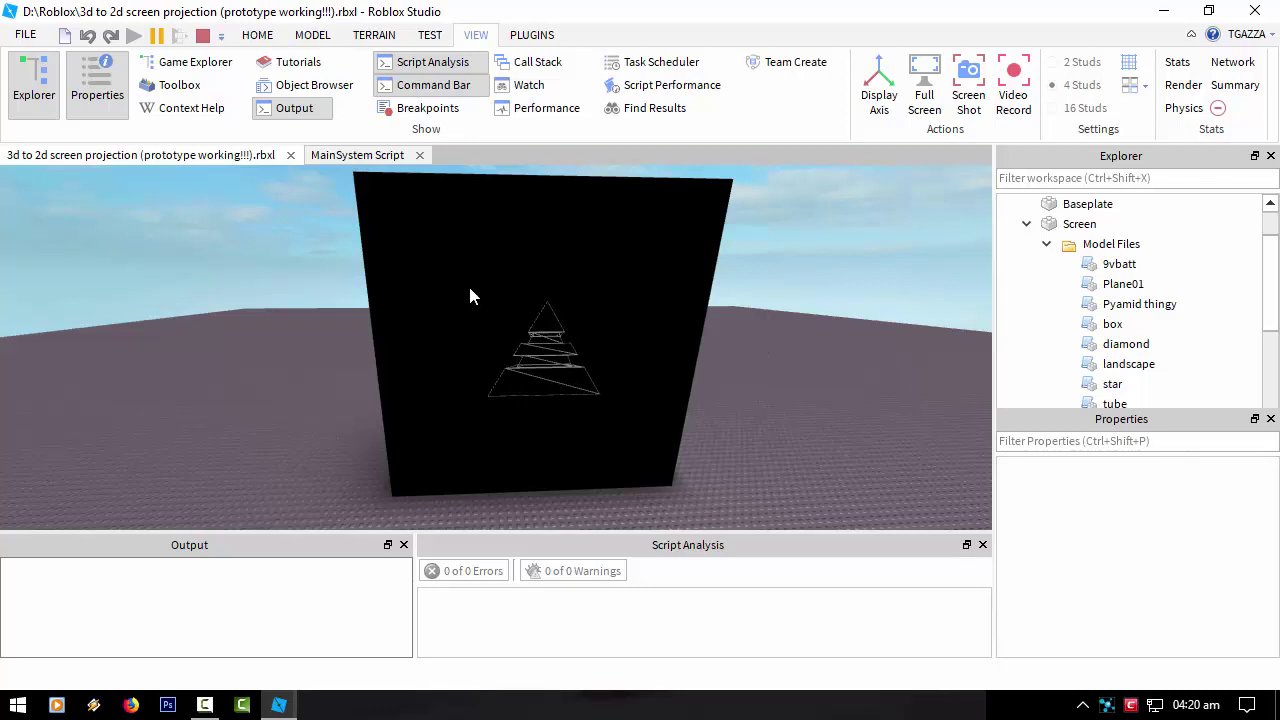
mouse_move(413, 188)
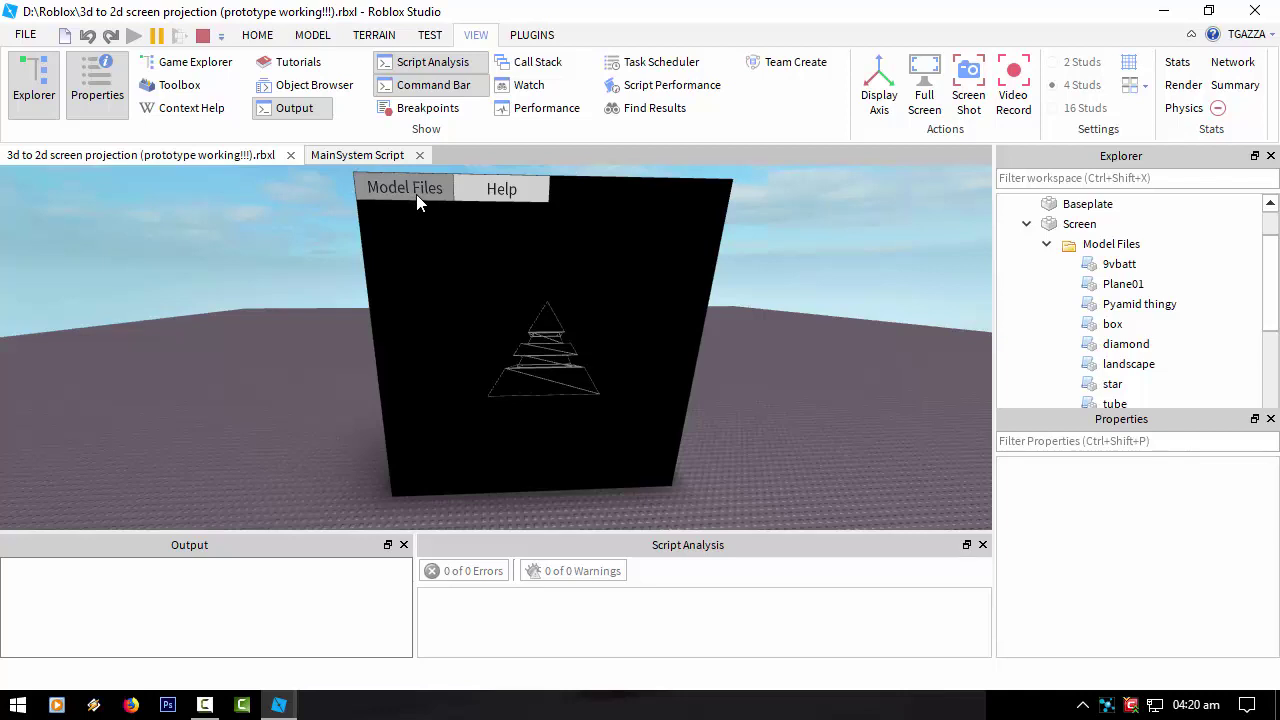
Collapse Model Files and expand SurfaceGui in Explorer while viewing the MainSystem Script
click(378, 158)
scroll(355, 360, up, 10)
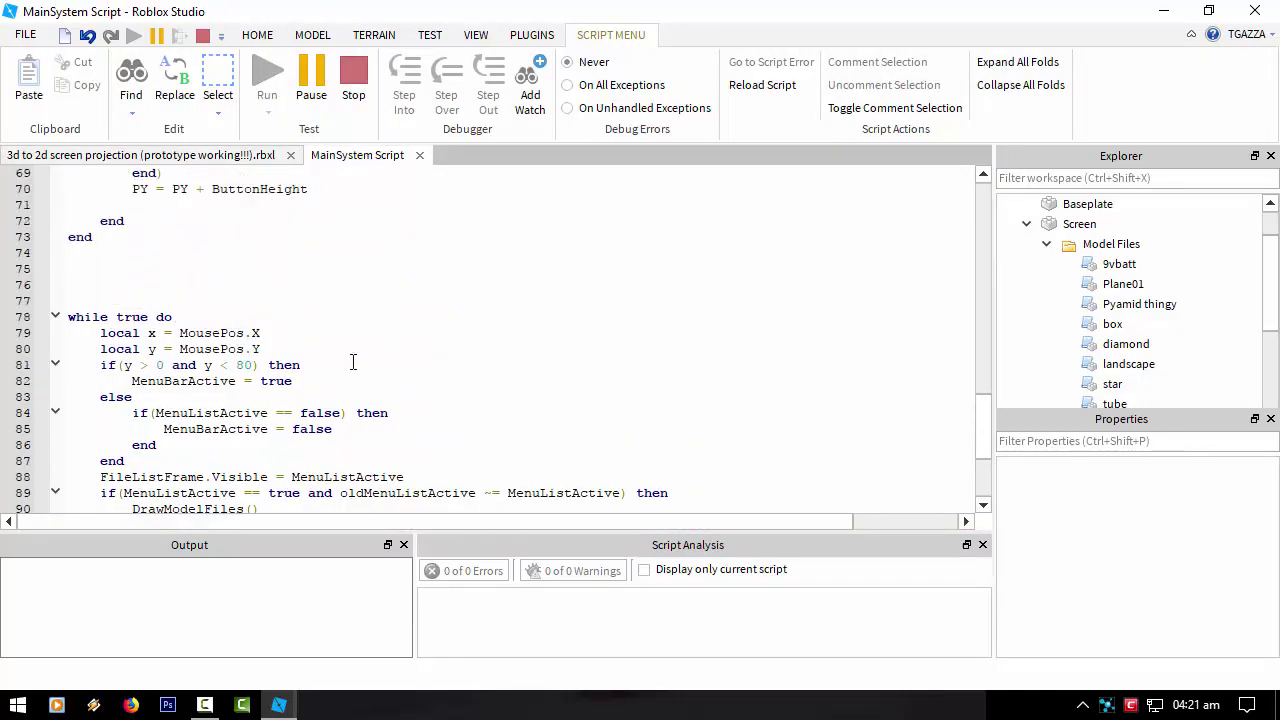
click(1046, 244)
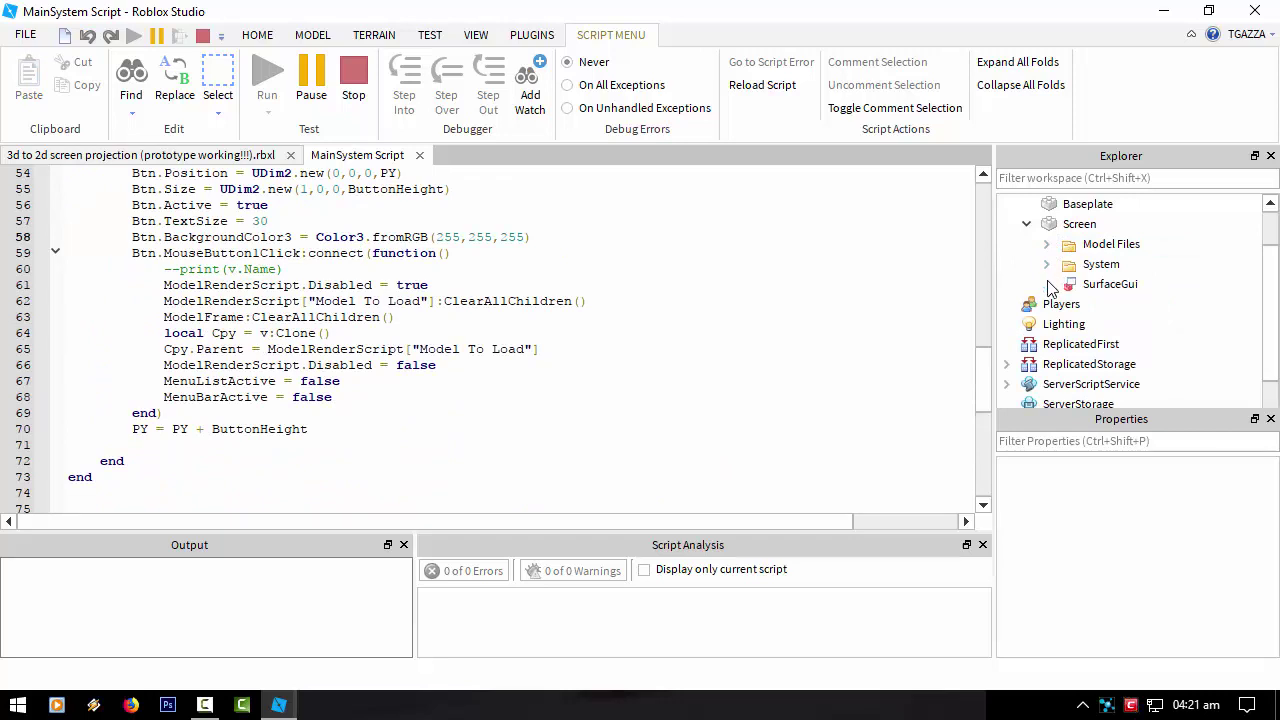
click(1046, 284)
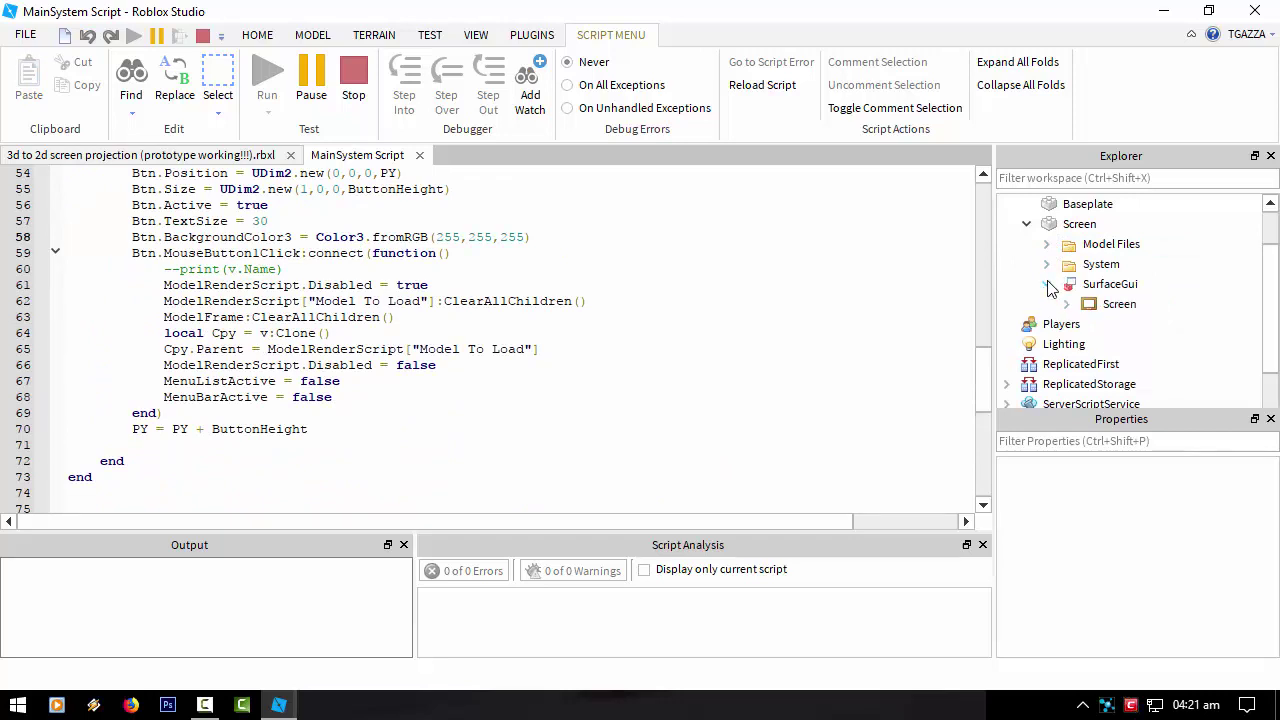
Stop the test run from the place view and select MenuList under MenuBar
click(214, 158)
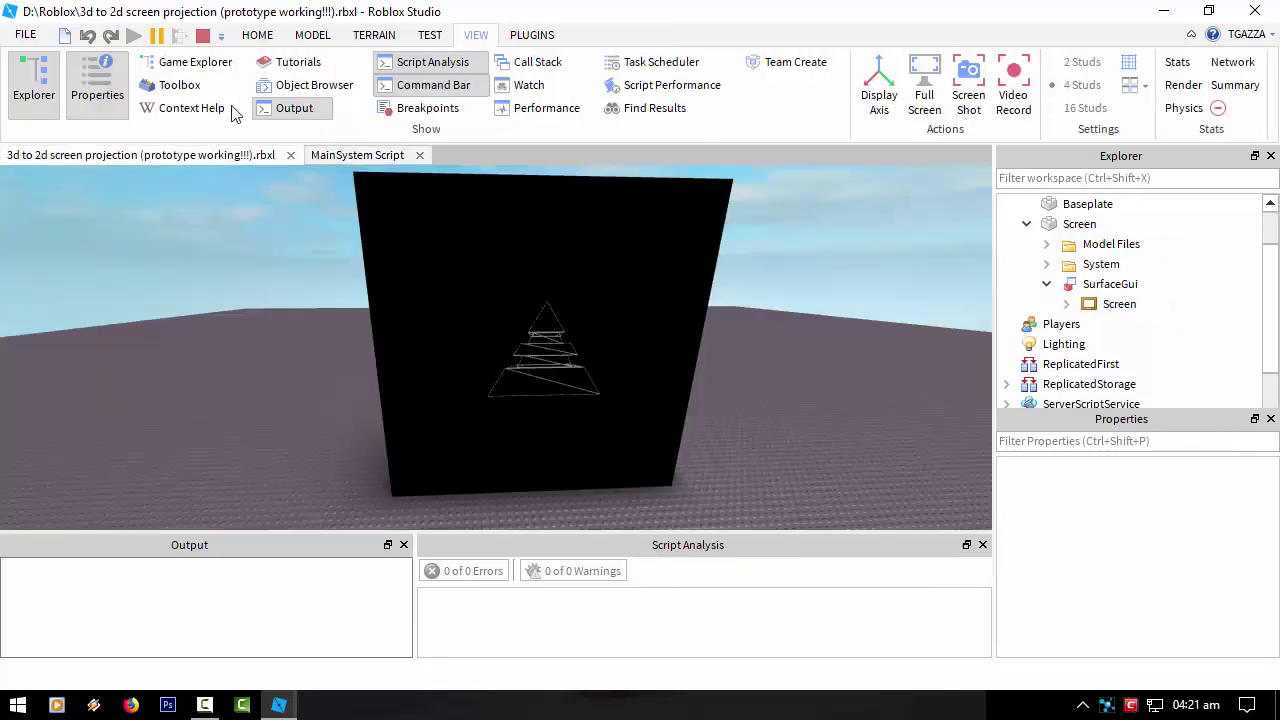
click(202, 36)
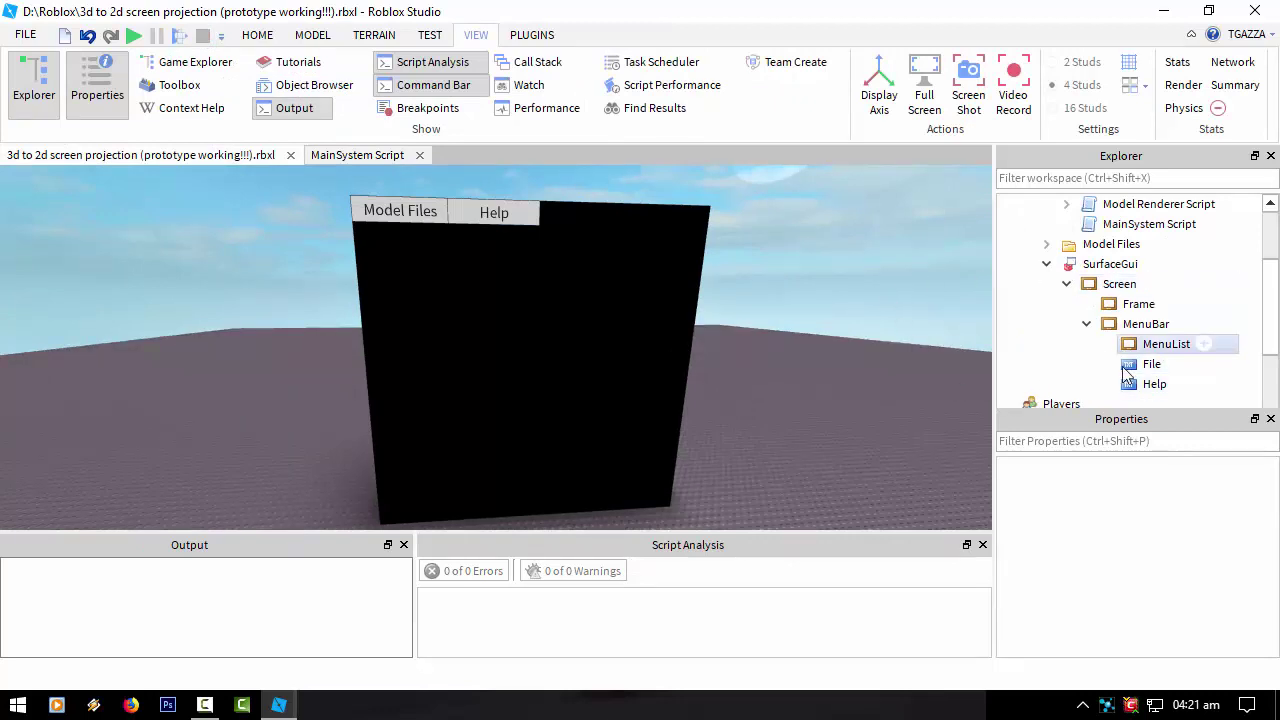
click(1162, 344)
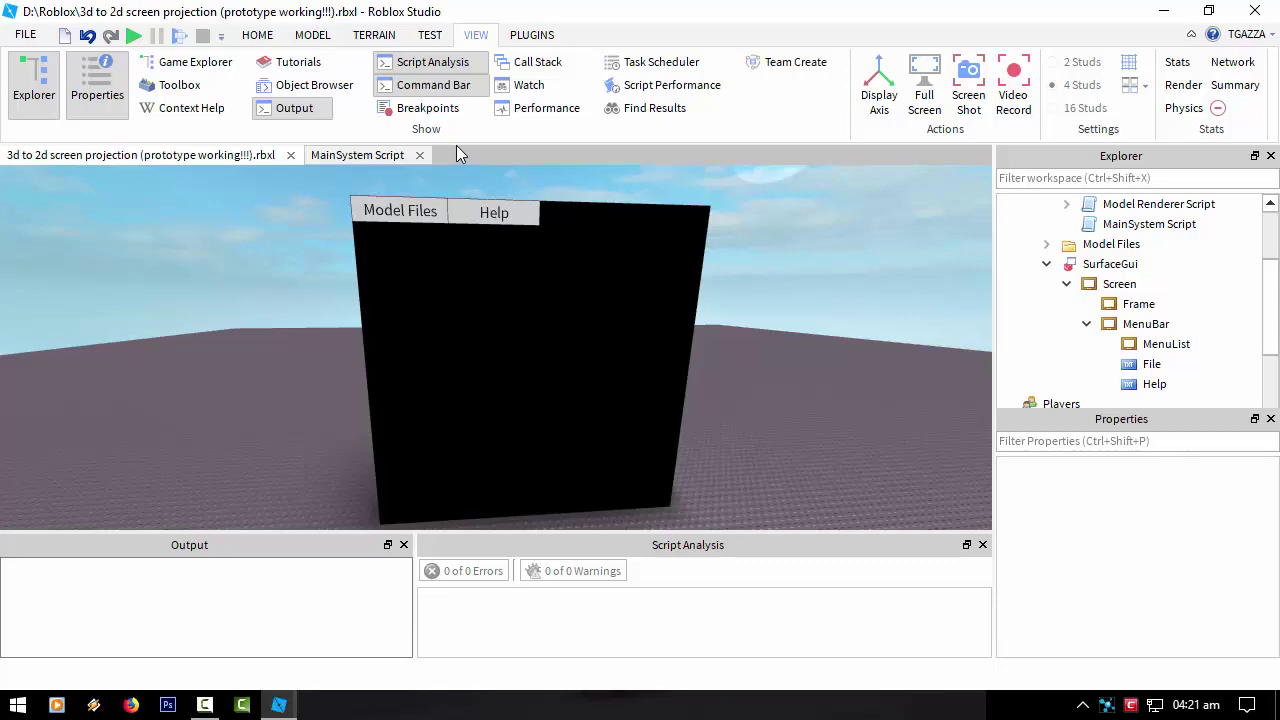
Show the MainSystem Script scrolled to its first line
click(385, 157)
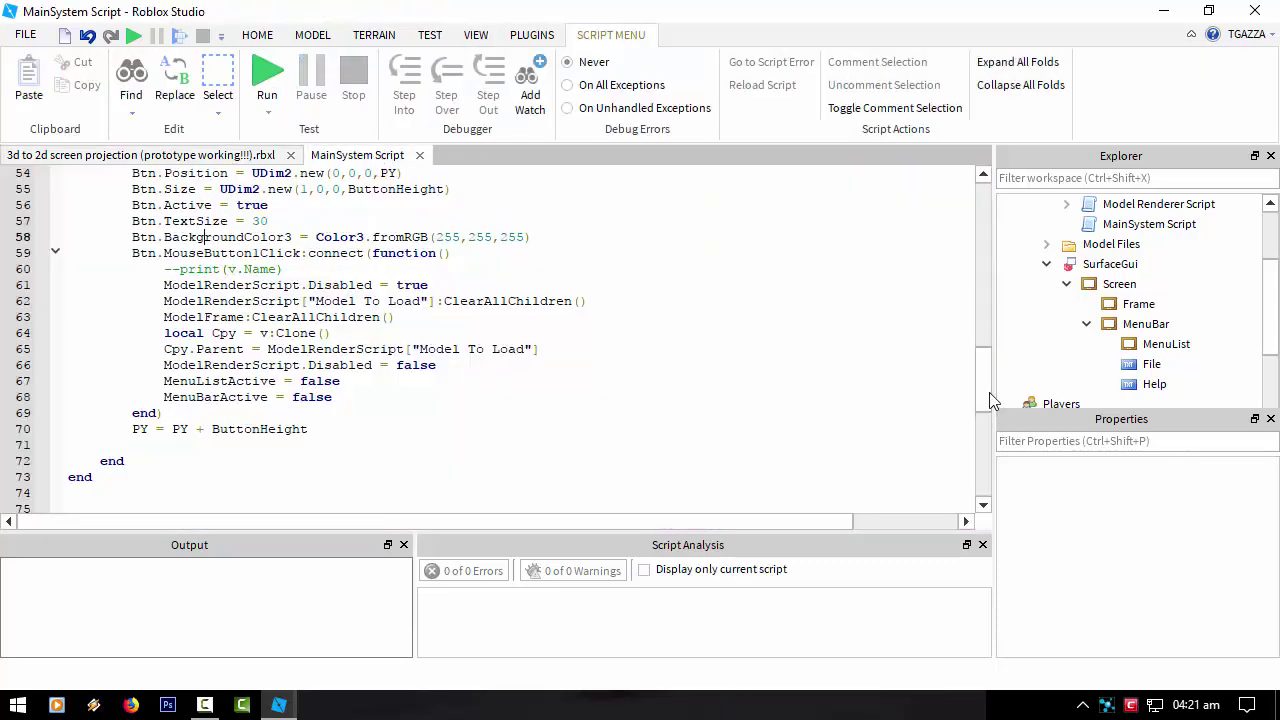
drag(989, 400, 989, 238)
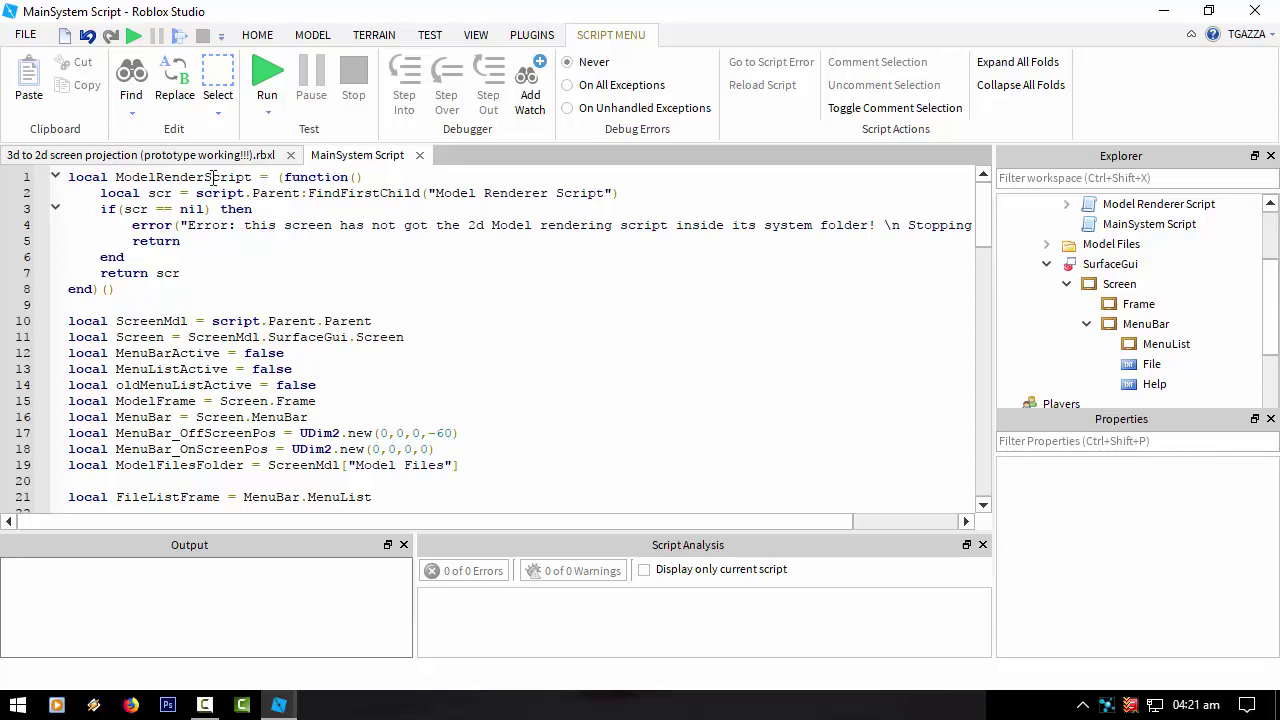
scroll(1140, 258, up, 1)
Select Model Renderer Script and expand it and its Model Files folder in Explorer
click(1145, 264)
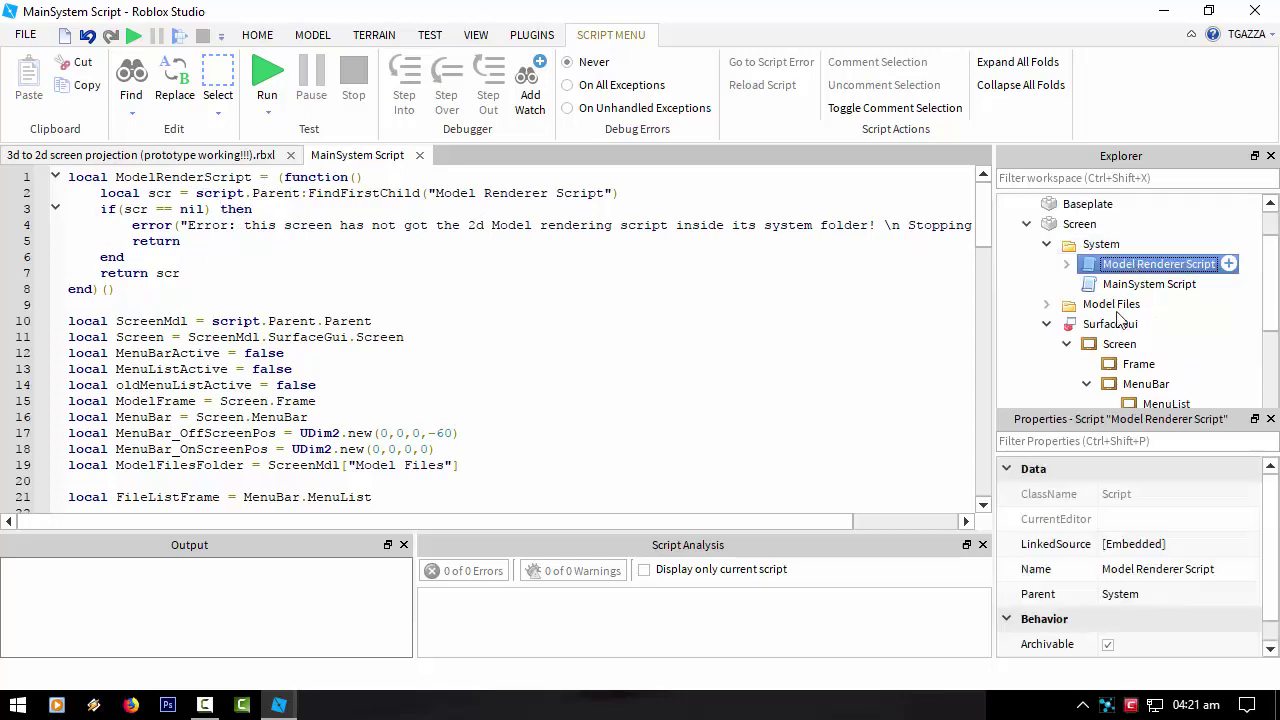
click(1067, 264)
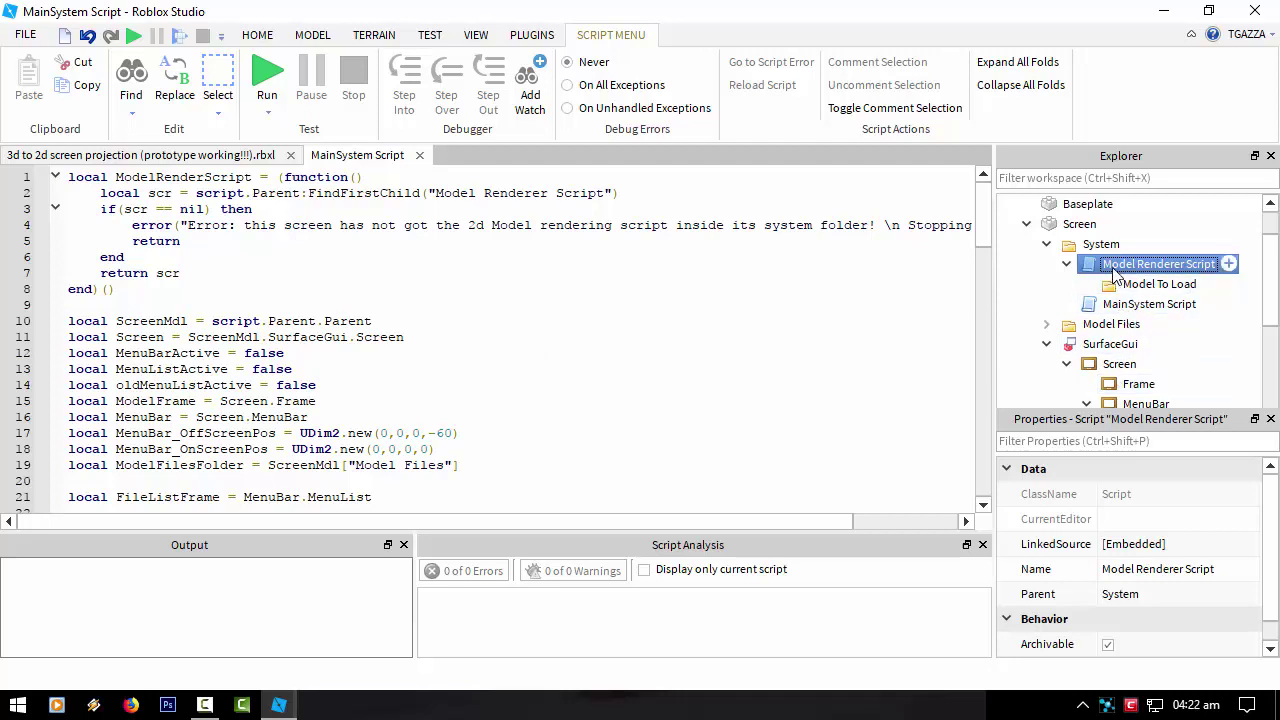
click(1046, 324)
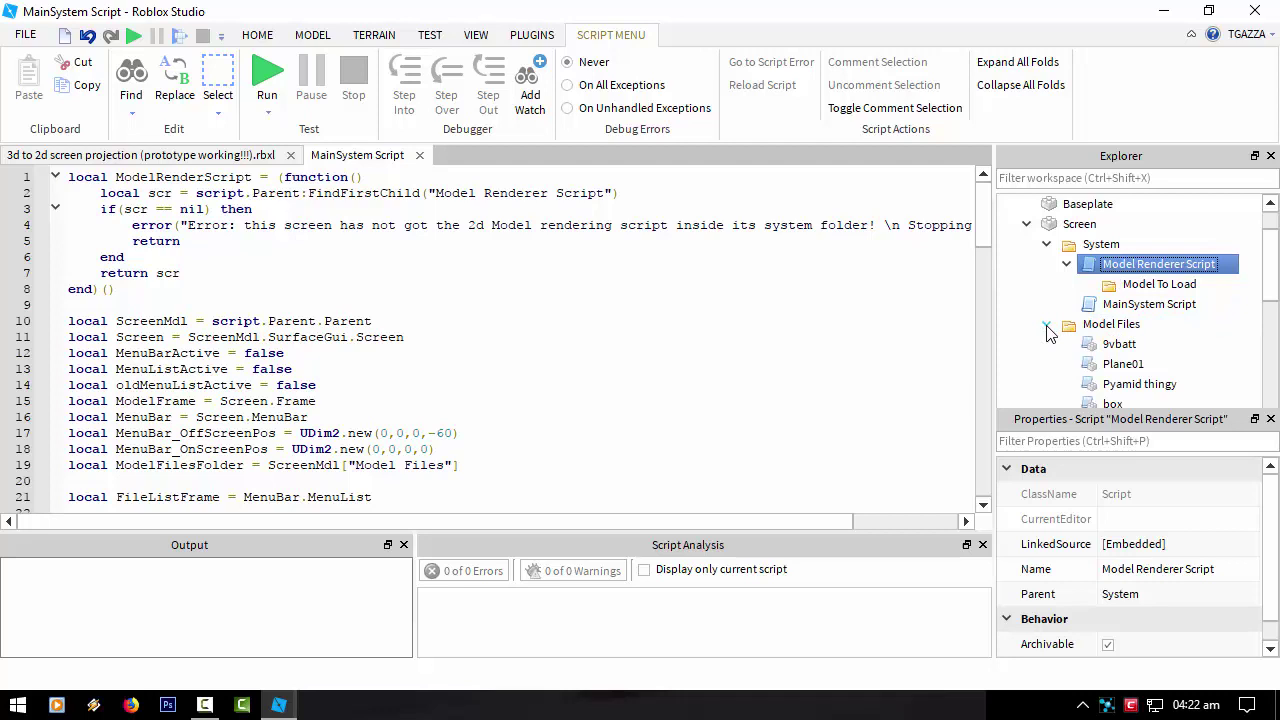
double_click(1129, 268)
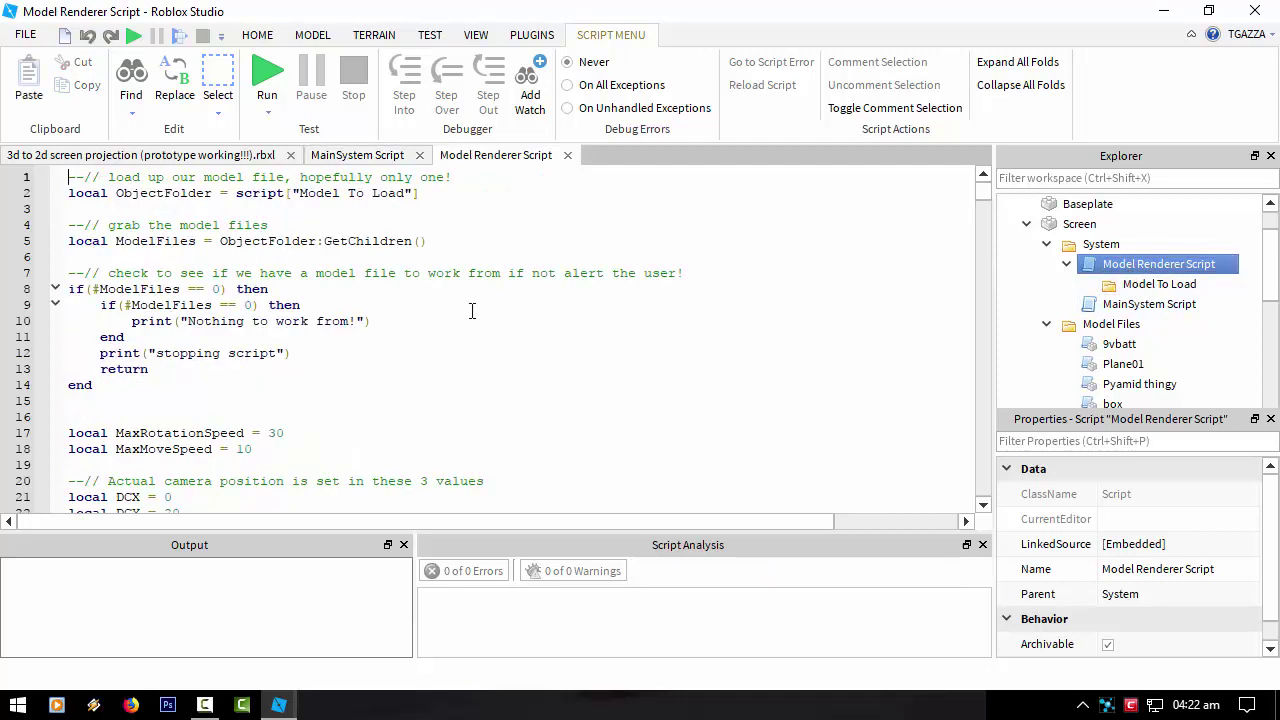
scroll(472, 311, down, 1)
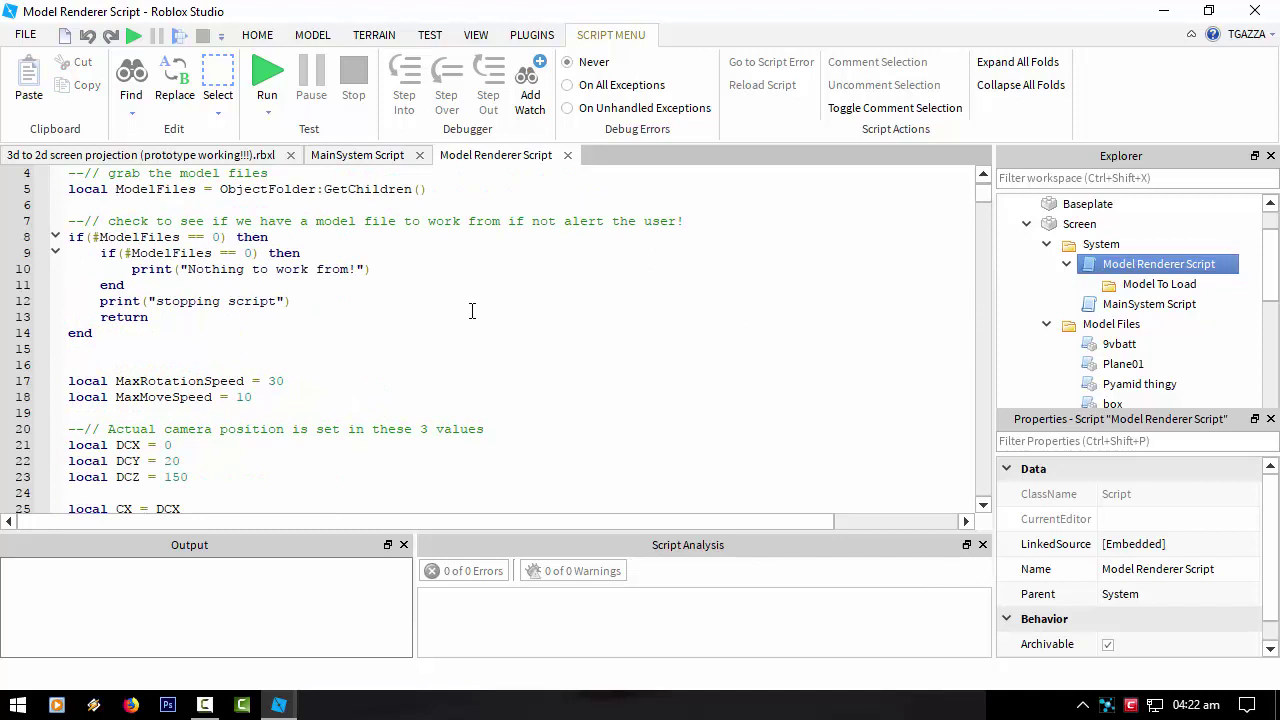
scroll(472, 311, down, 2)
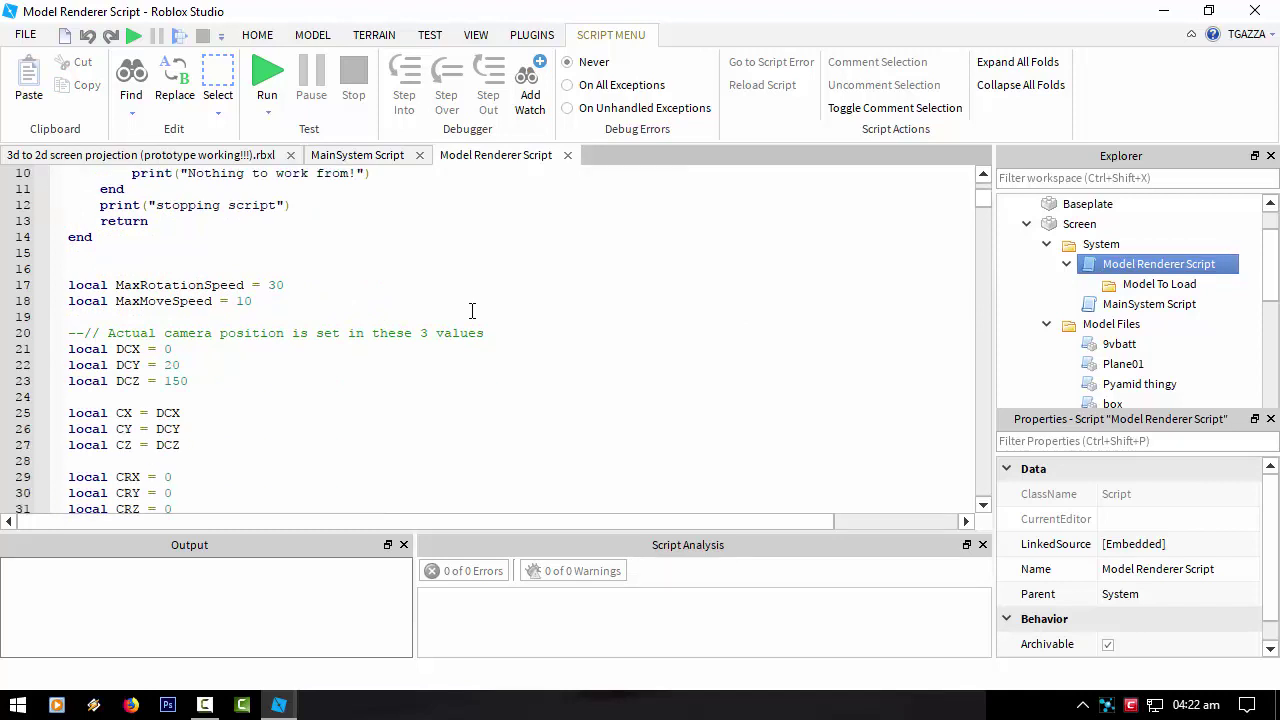
scroll(472, 311, down, 8)
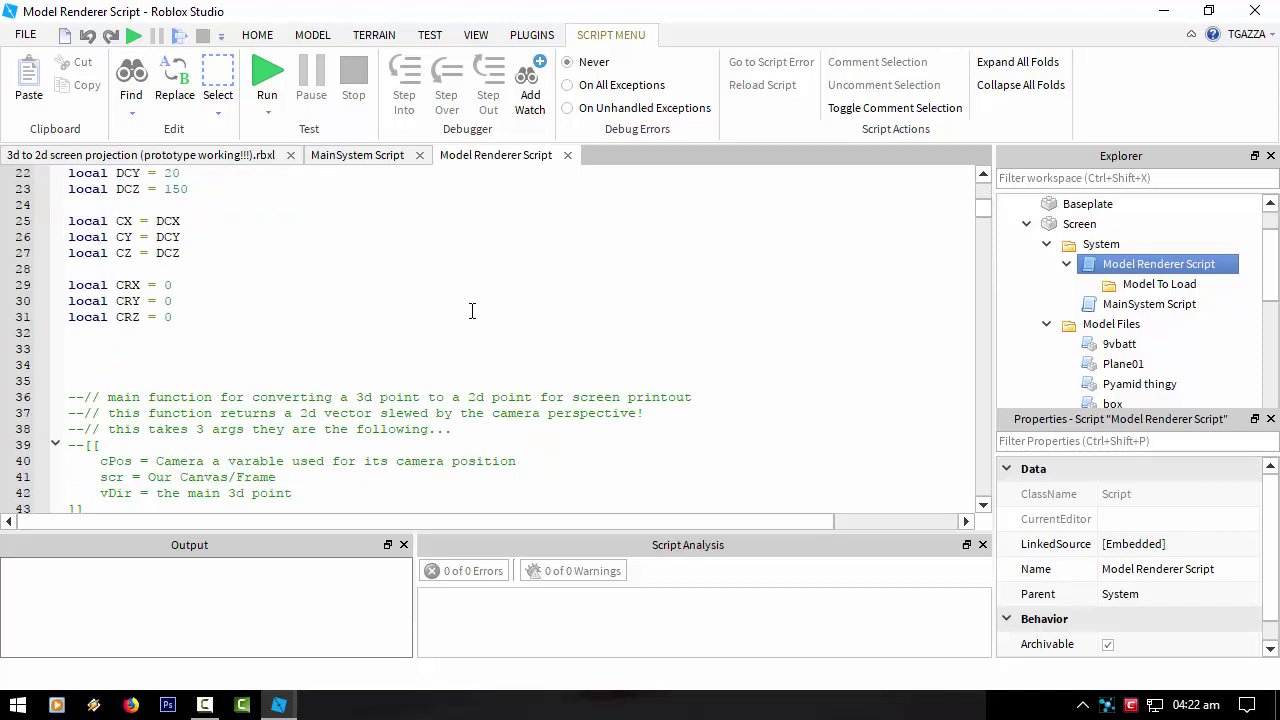
scroll(472, 311, down, 4)
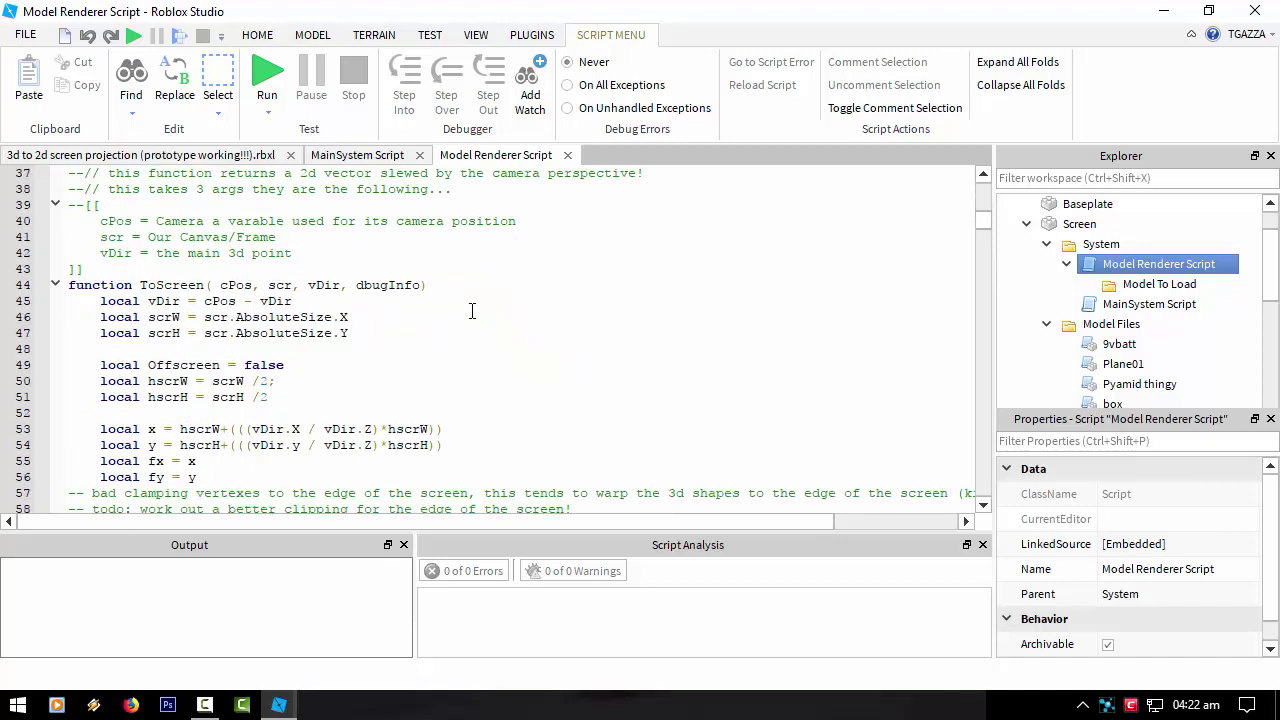
scroll(472, 311, down, 4)
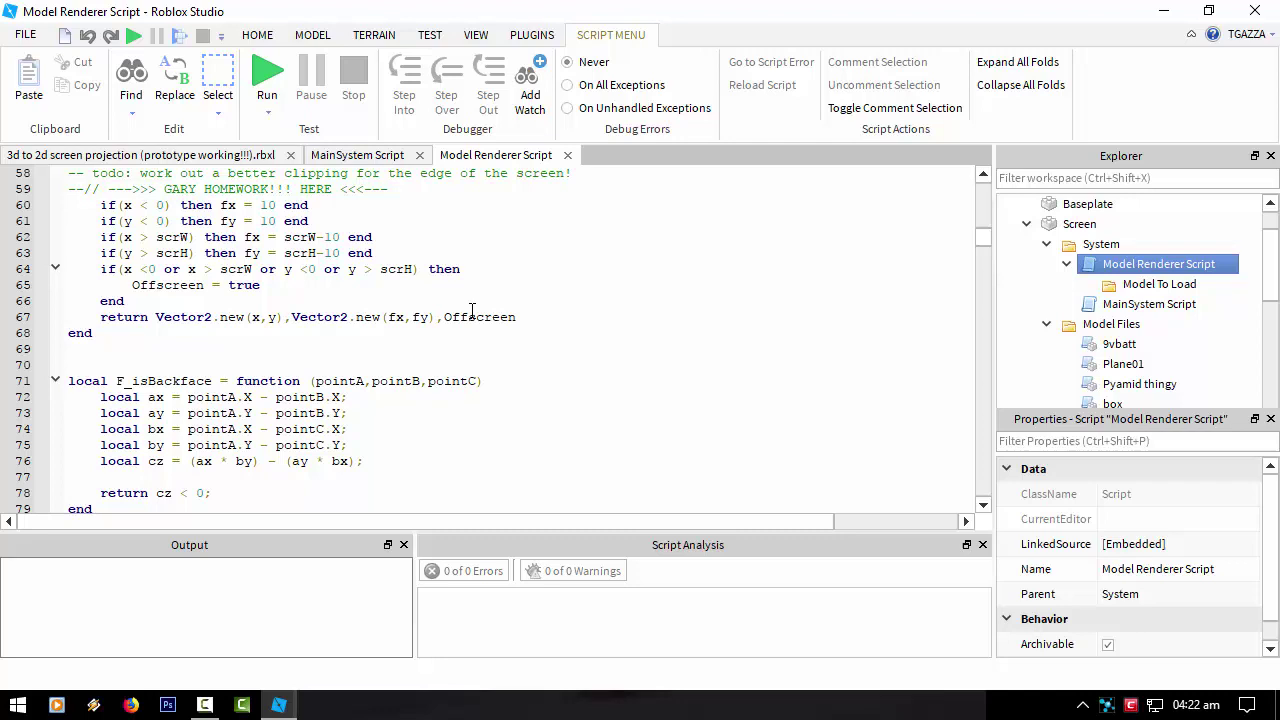
scroll(472, 311, down, 3)
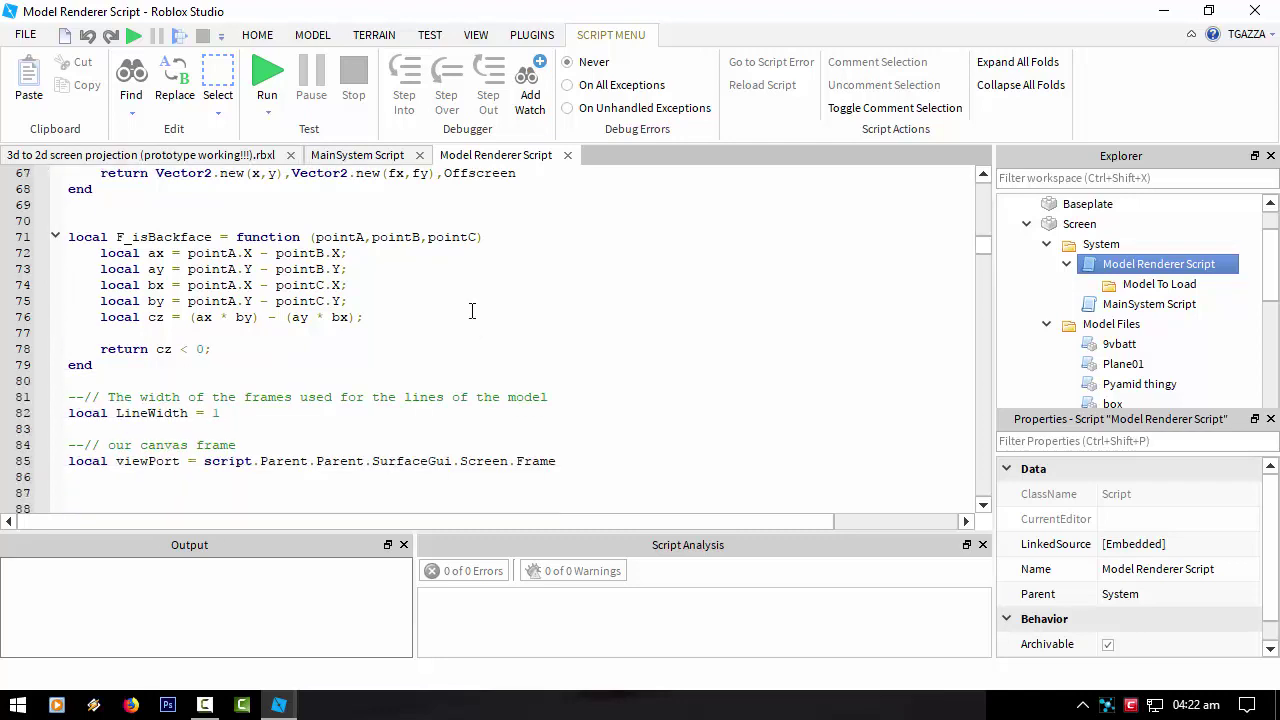
Start a play test, load the tube model, then switch to the Pyamid thingy model
click(252, 158)
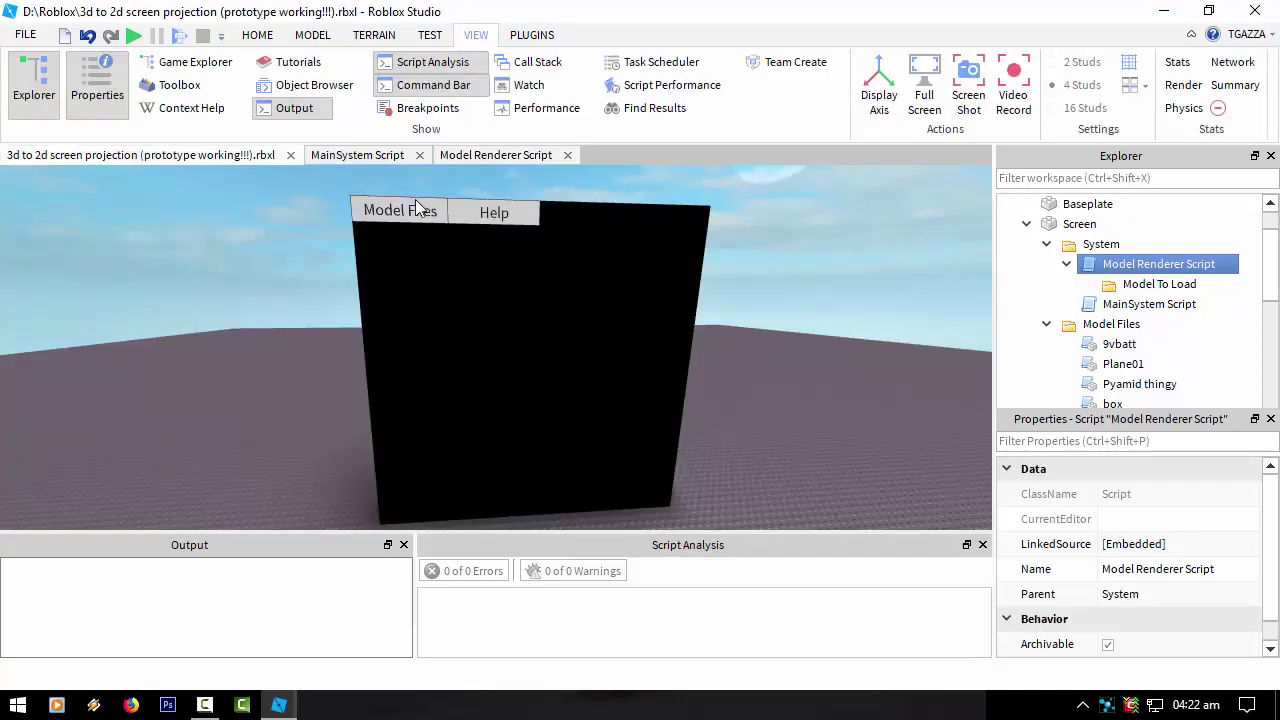
click(133, 34)
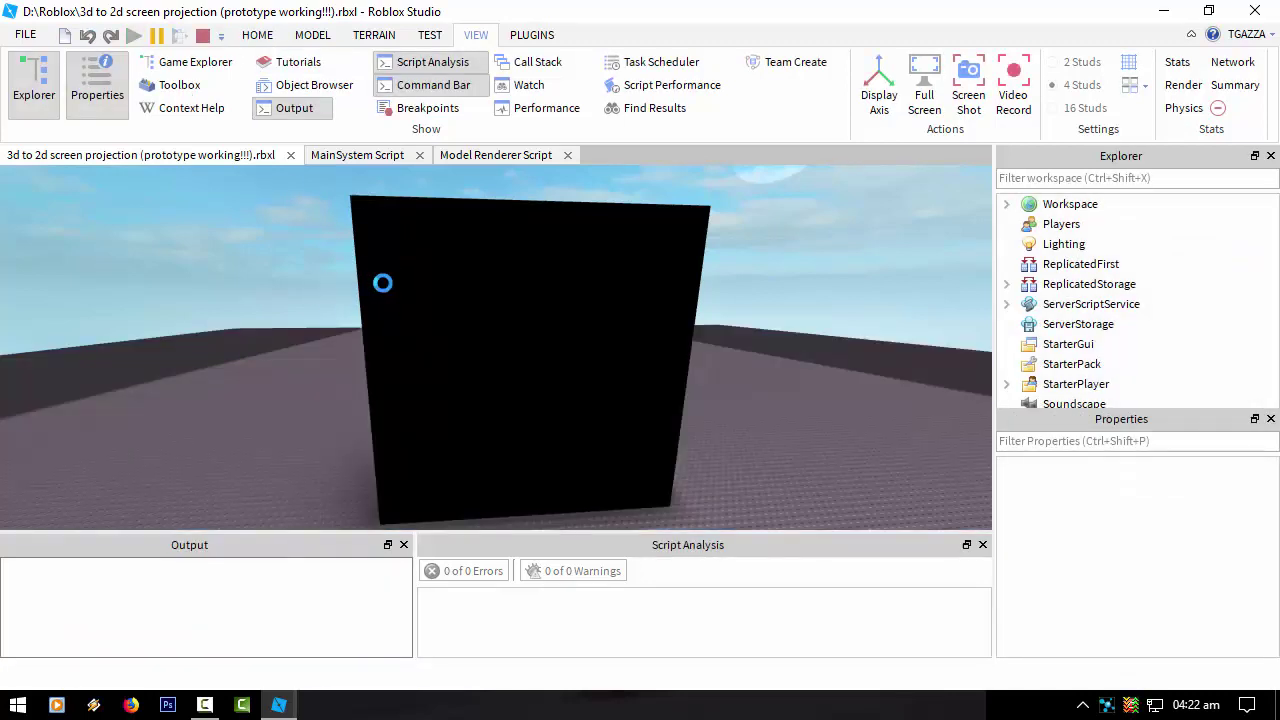
click(395, 209)
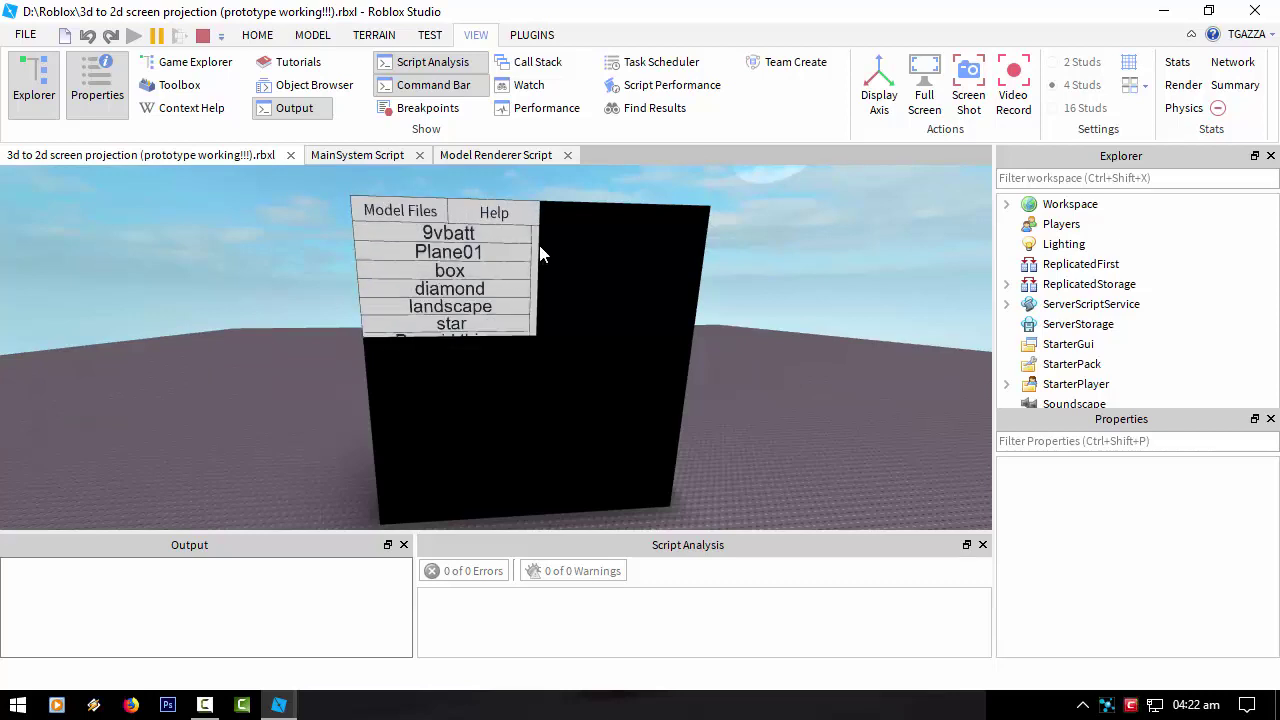
drag(539, 245, 538, 295)
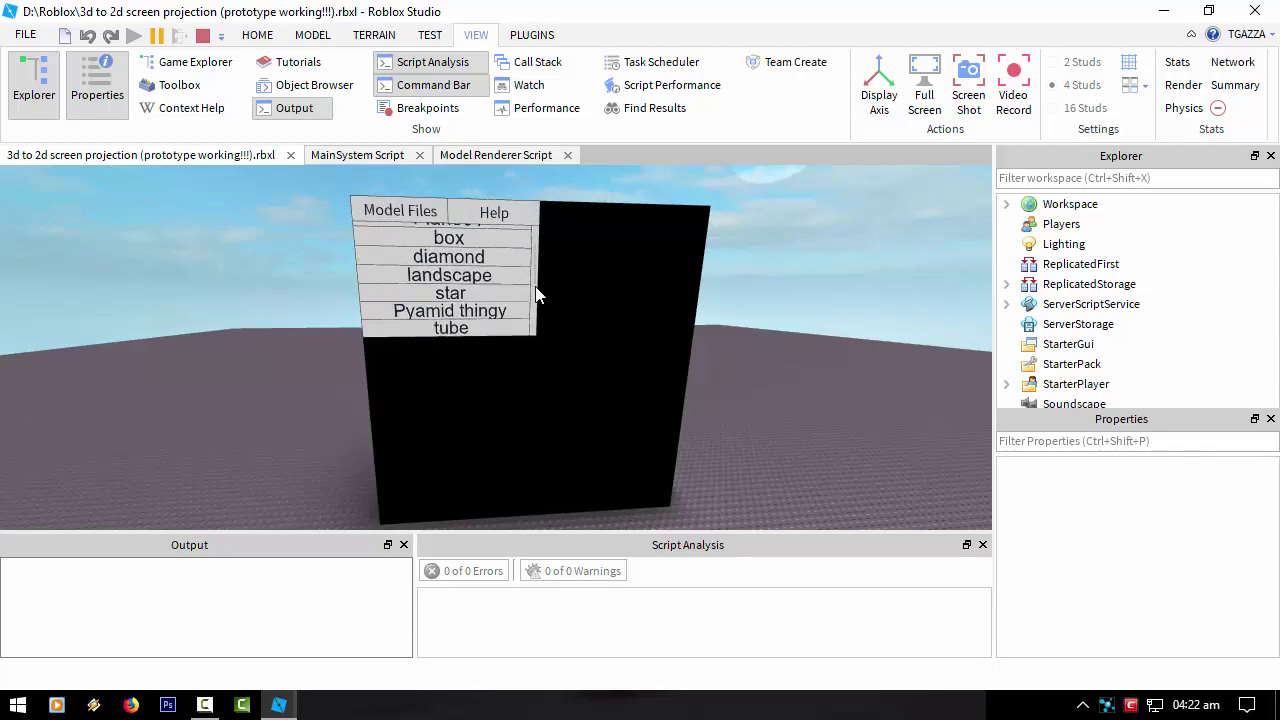
click(498, 320)
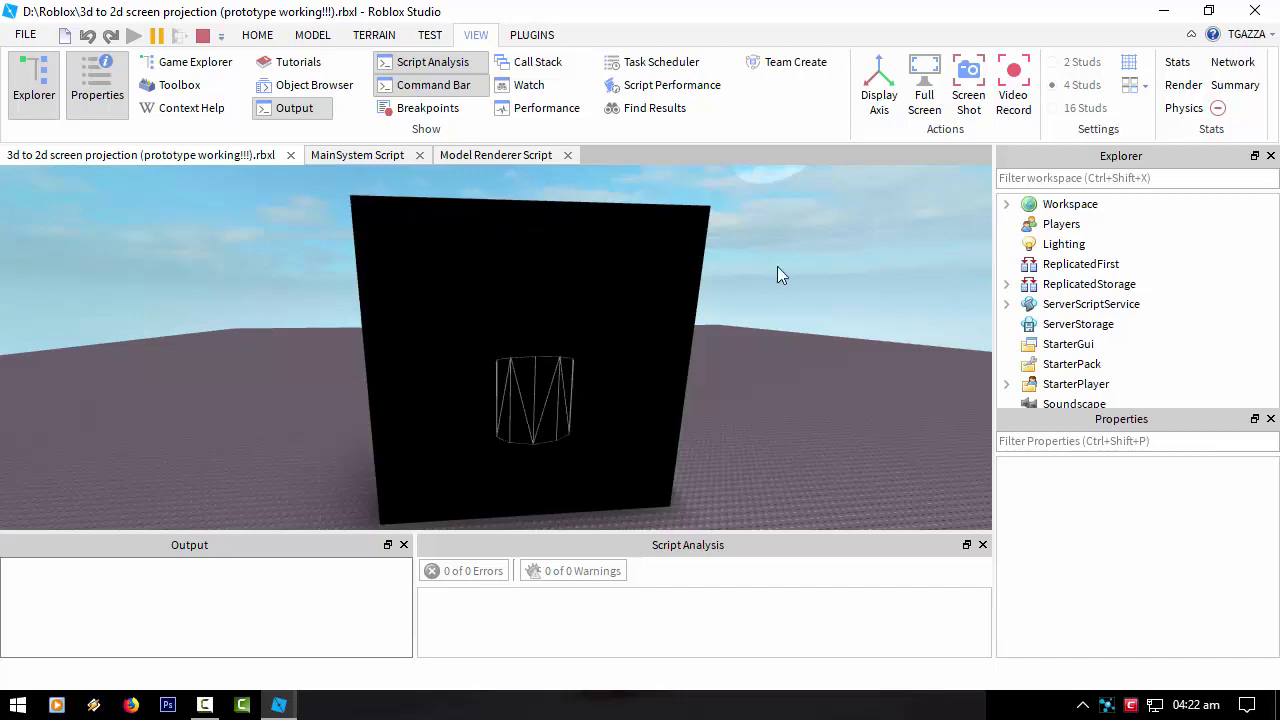
click(407, 212)
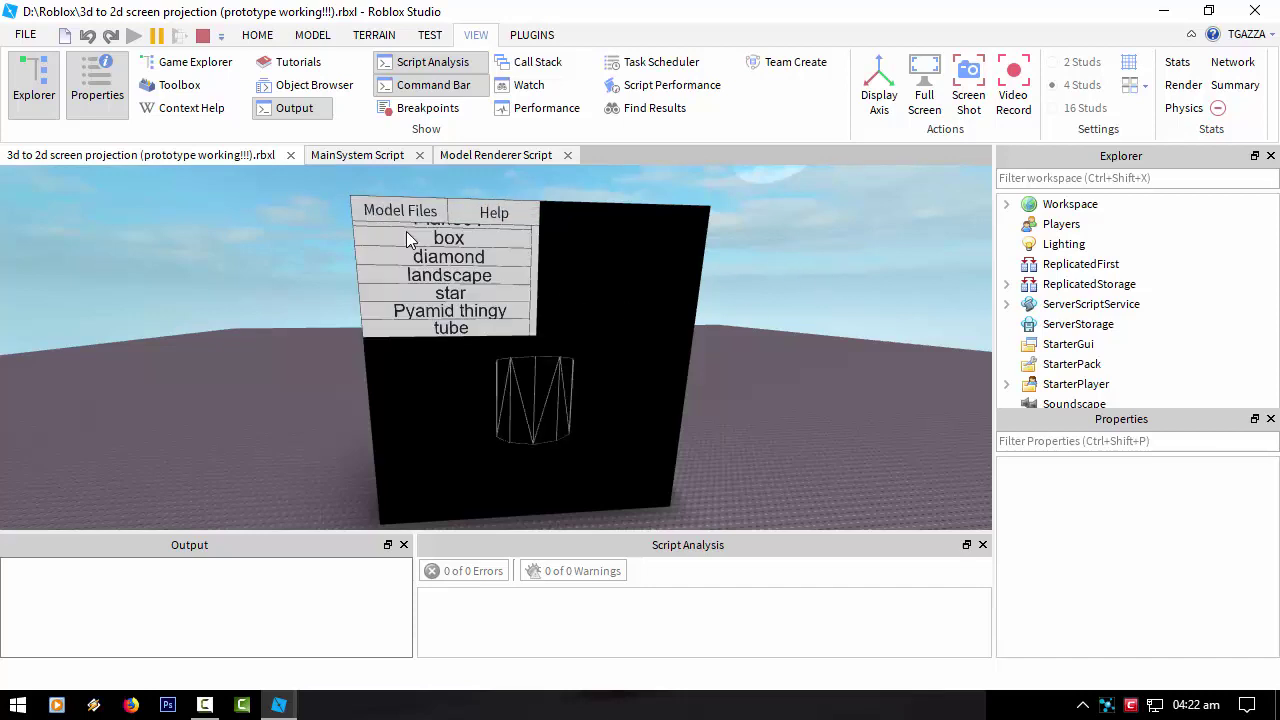
click(478, 310)
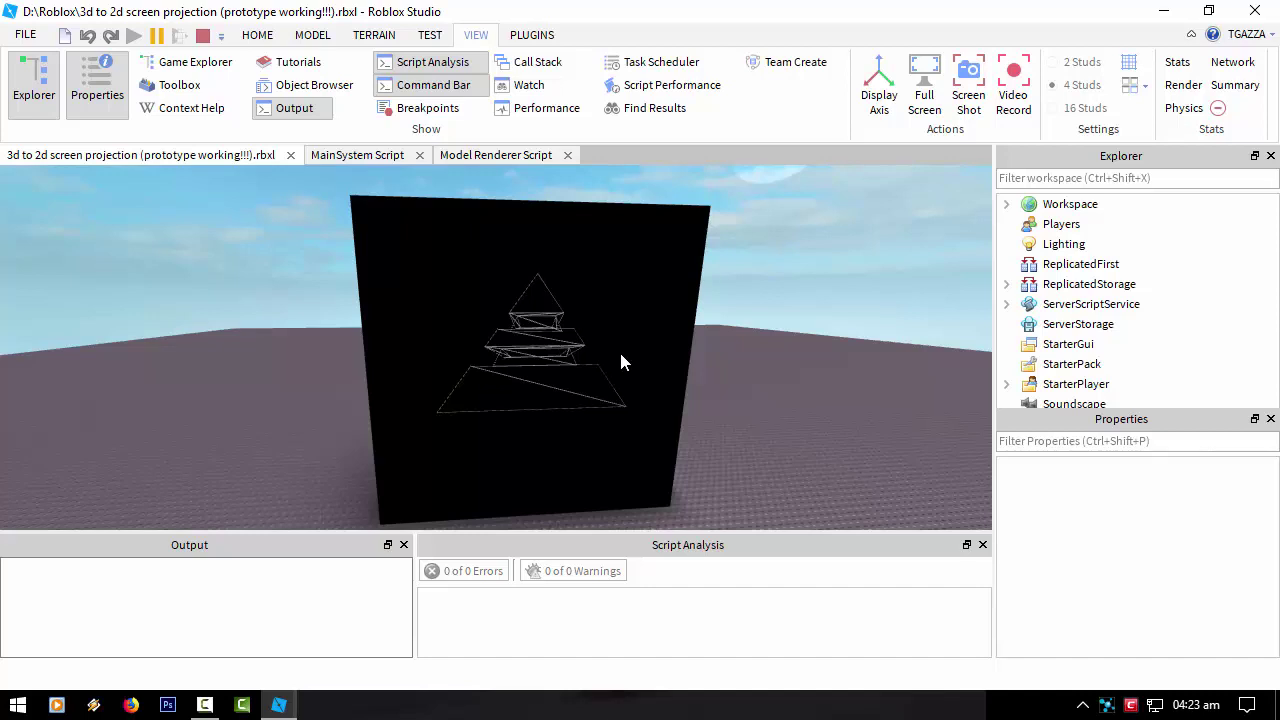
Load the landscape model, then reopen the Model Files list scrolled to the top
click(409, 218)
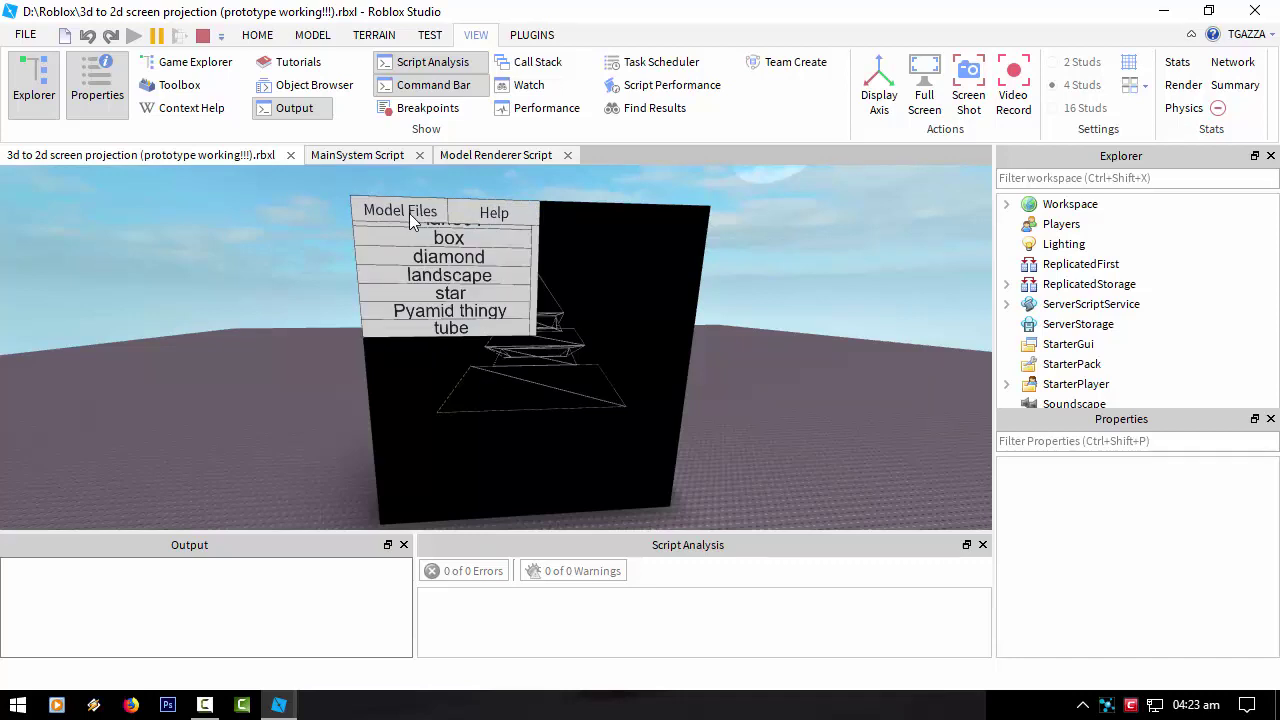
click(484, 277)
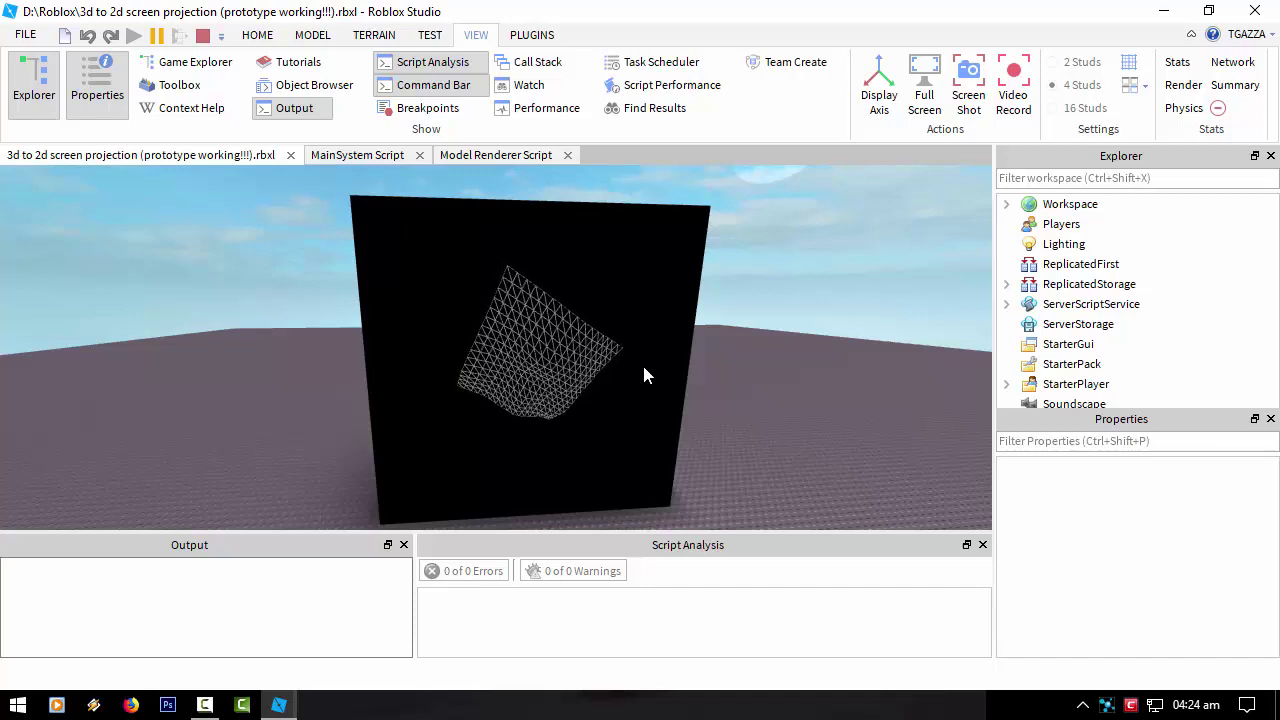
mouse_move(457, 193)
click(412, 218)
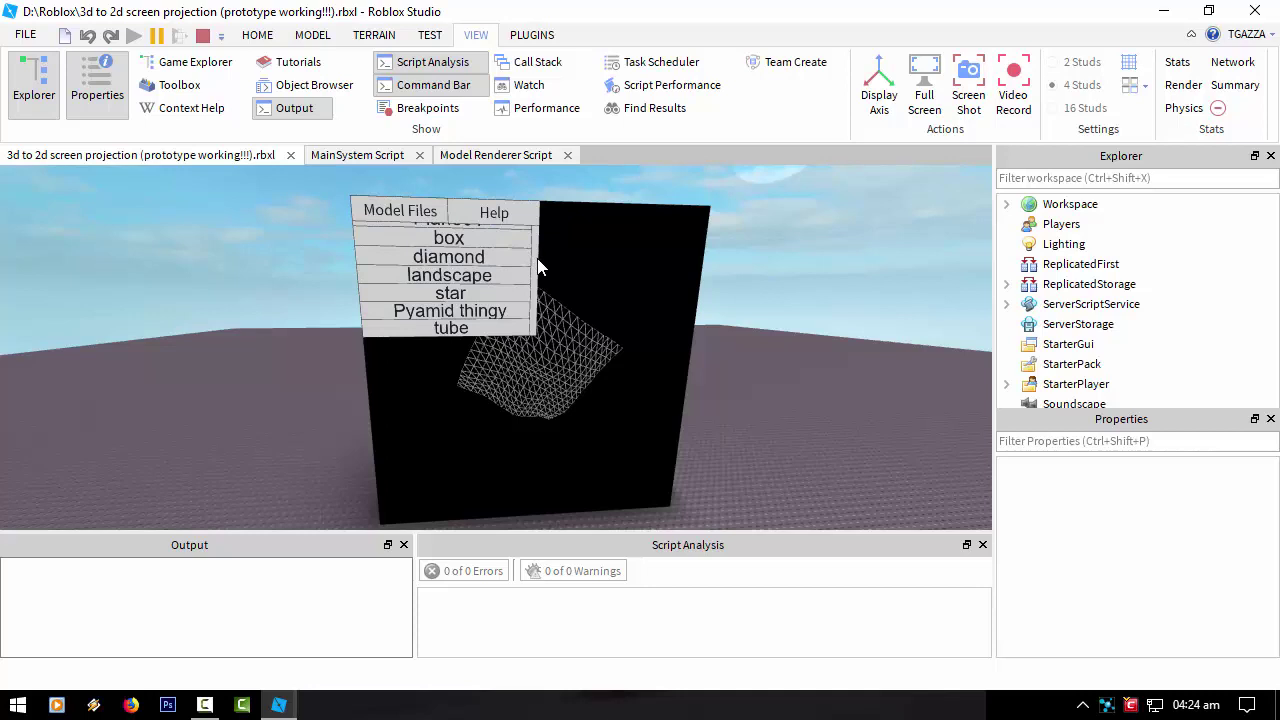
scroll(532, 250, up, 3)
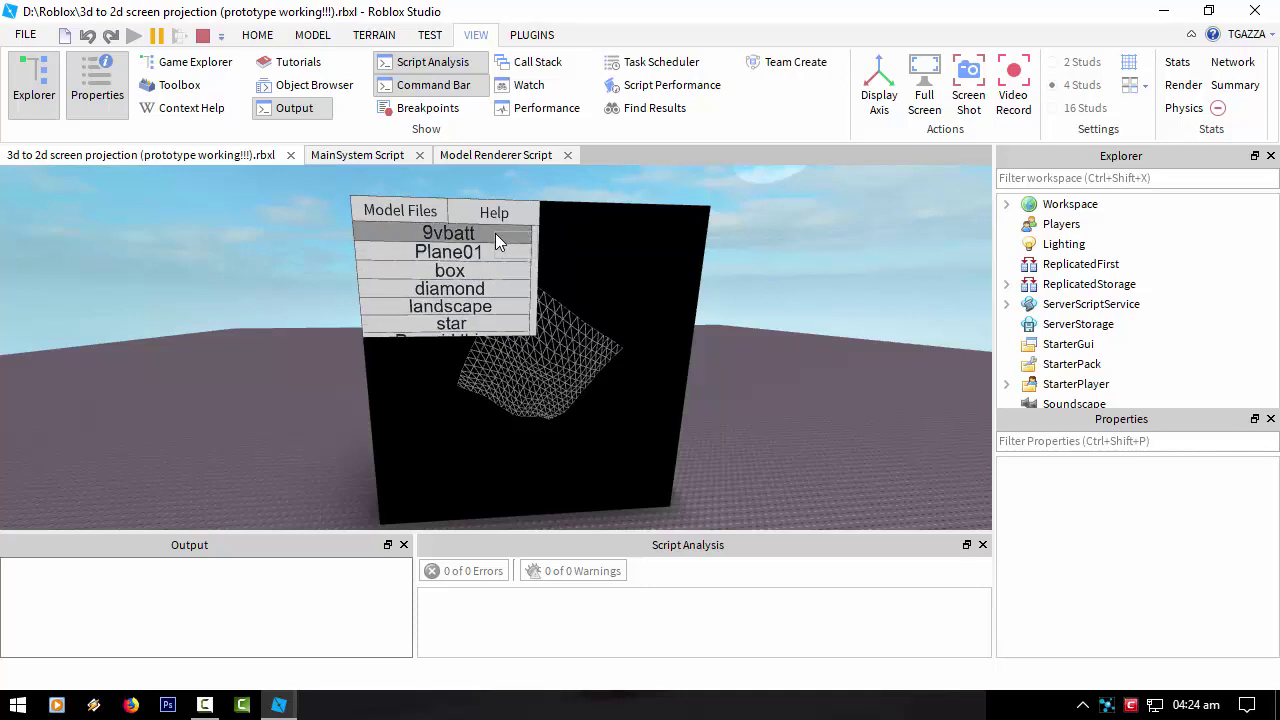
Choose 9vbatt so a 9-volt battery wireframe replaces the landscape grid
click(503, 240)
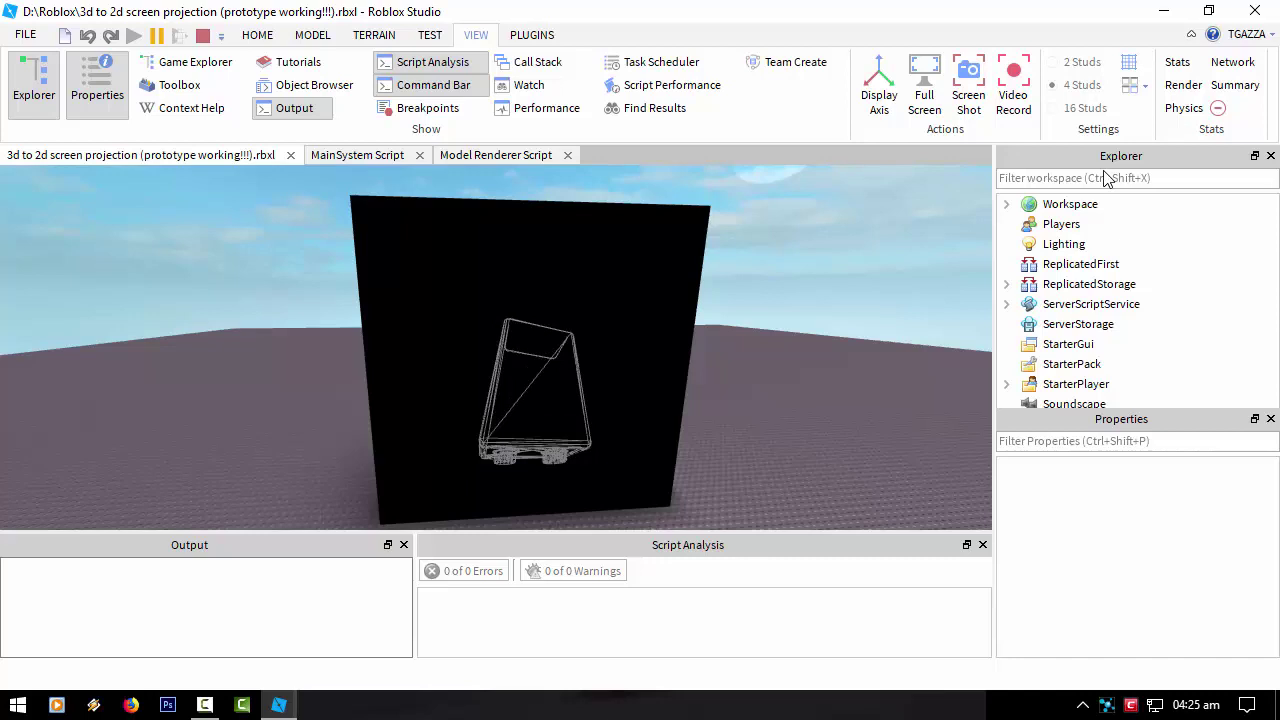
Stop the play test and open the 9vbatt ModuleScript from Model Files
click(202, 35)
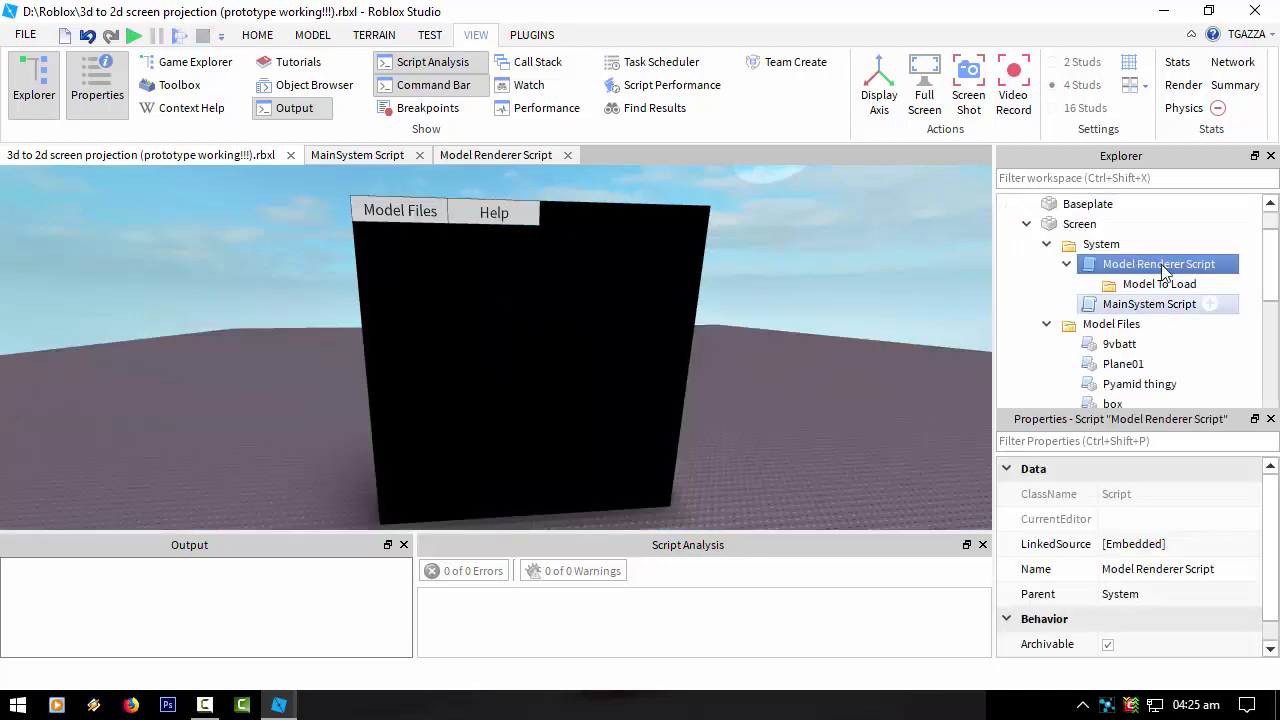
scroll(1118, 341, down, 1)
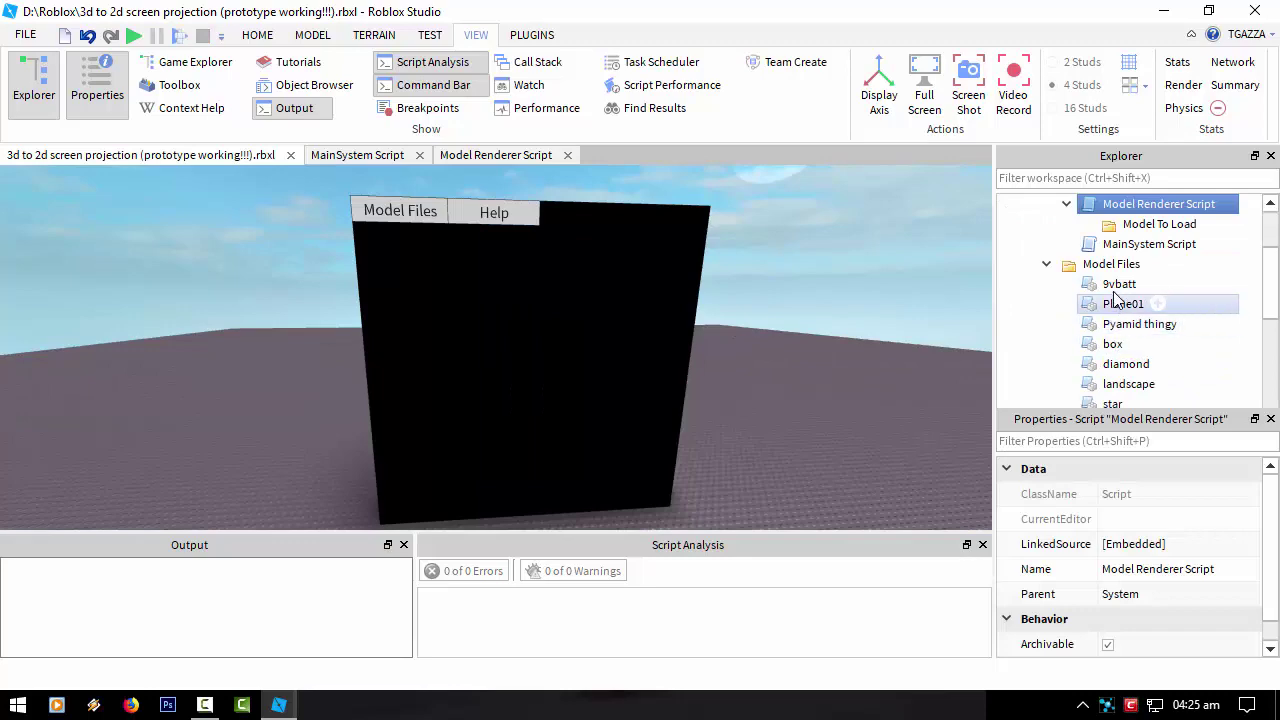
double_click(1115, 284)
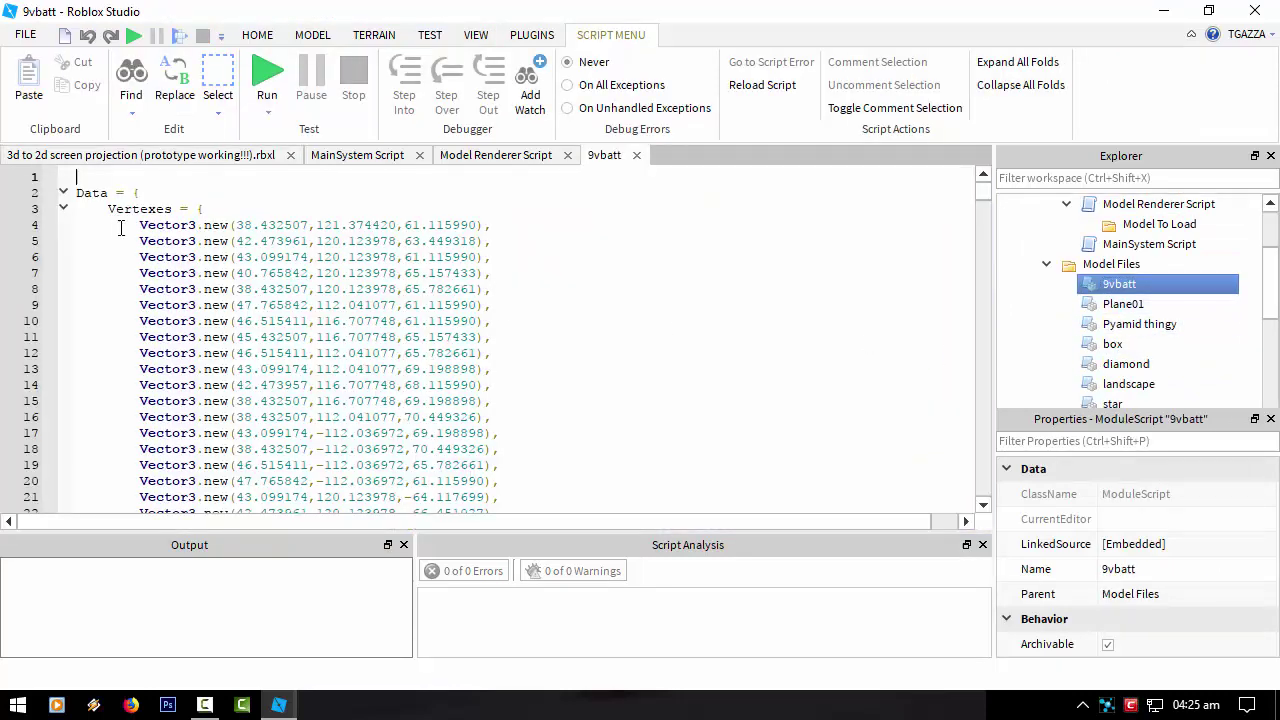
Select the Vector3 lines of the Vertexes list in the 9vbatt script
drag(134, 224, 537, 428)
scroll(534, 374, down, 20)
click(537, 428)
scroll(537, 428, down, 20)
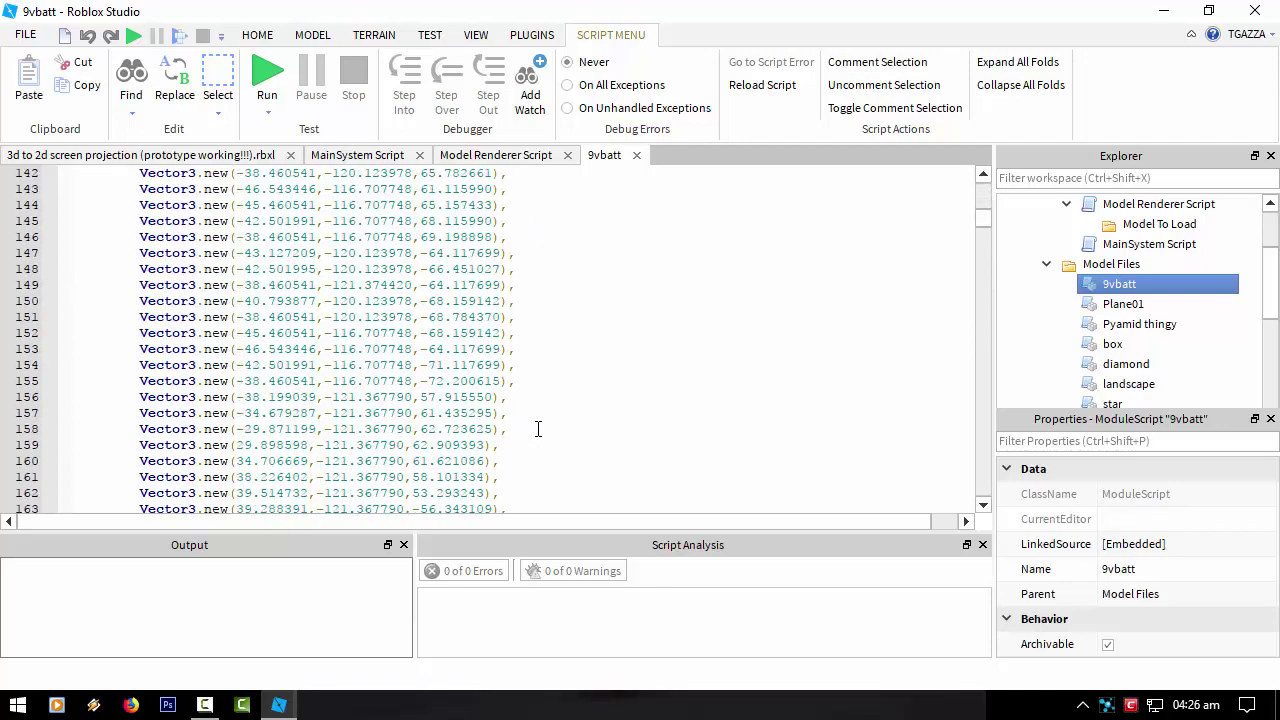
scroll(537, 428, down, 20)
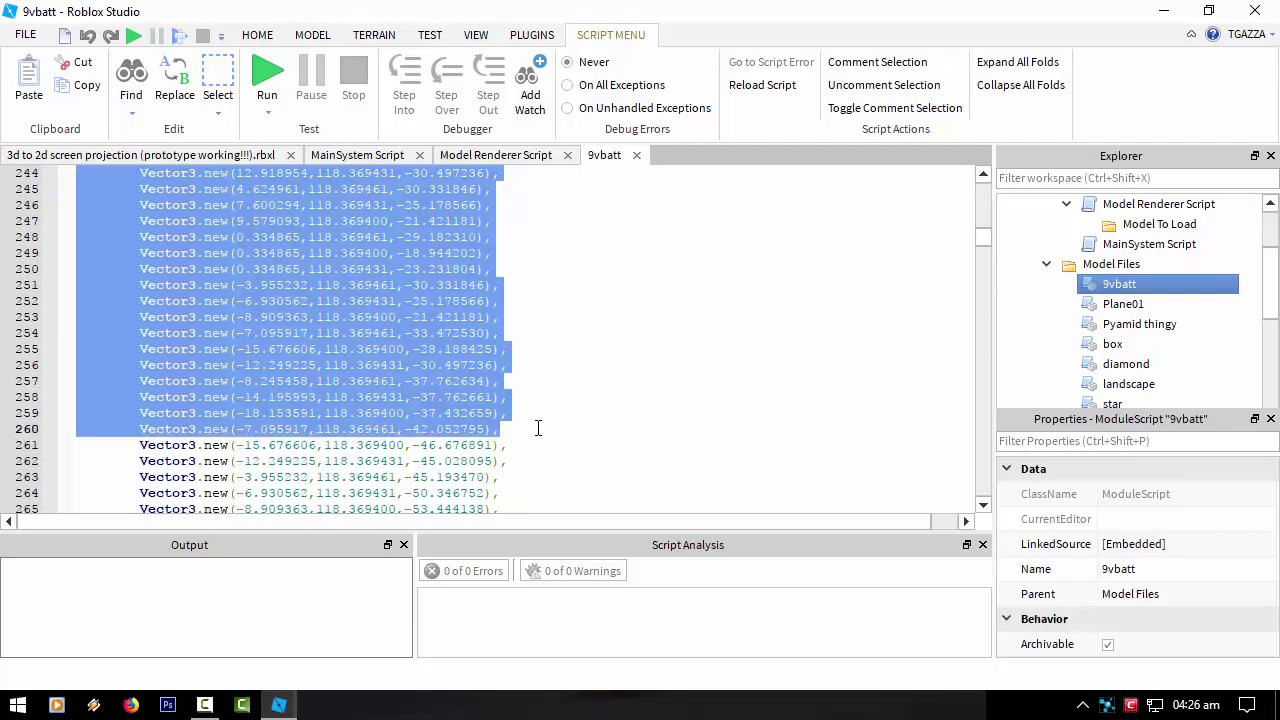
scroll(513, 452, down, 20)
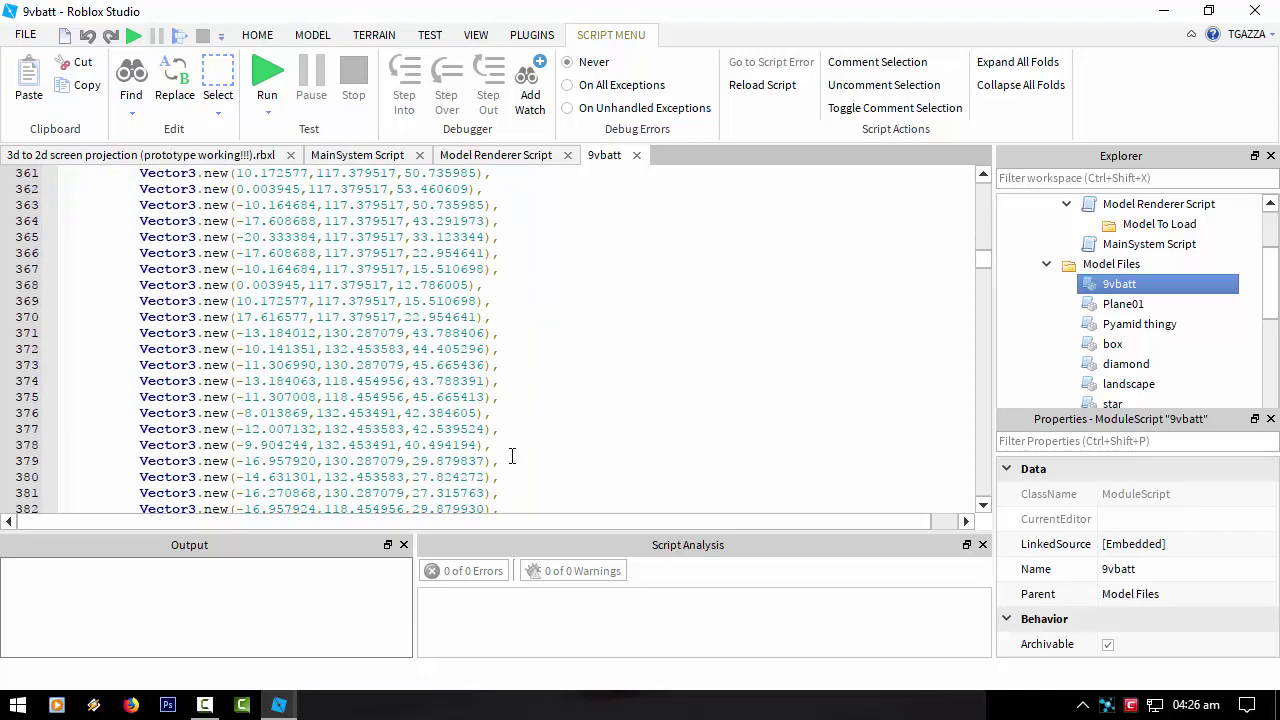
scroll(510, 452, down, 20)
drag(510, 455, 526, 379)
scroll(513, 426, down, 18)
scroll(513, 426, up, 9)
Copy the selected 9vbatt vertex lines, then launch Notepad++ without updating and bring it forward
right_click(456, 343)
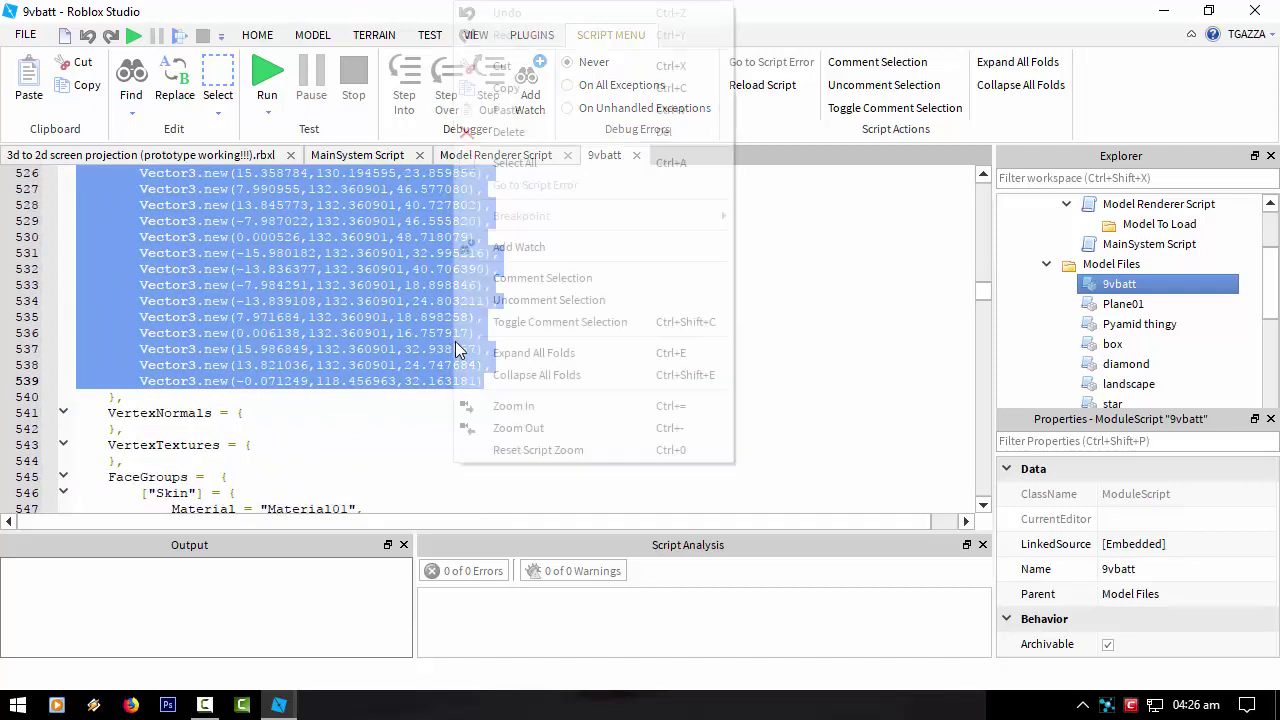
click(557, 89)
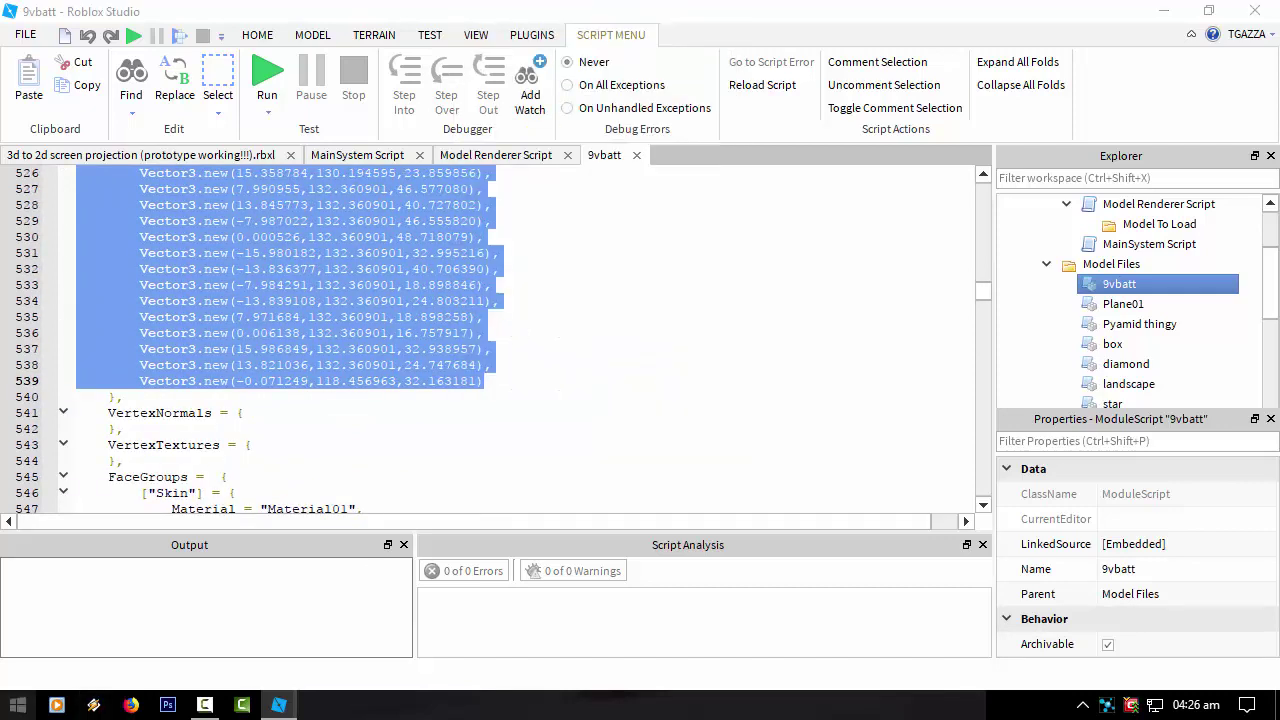
key(super)
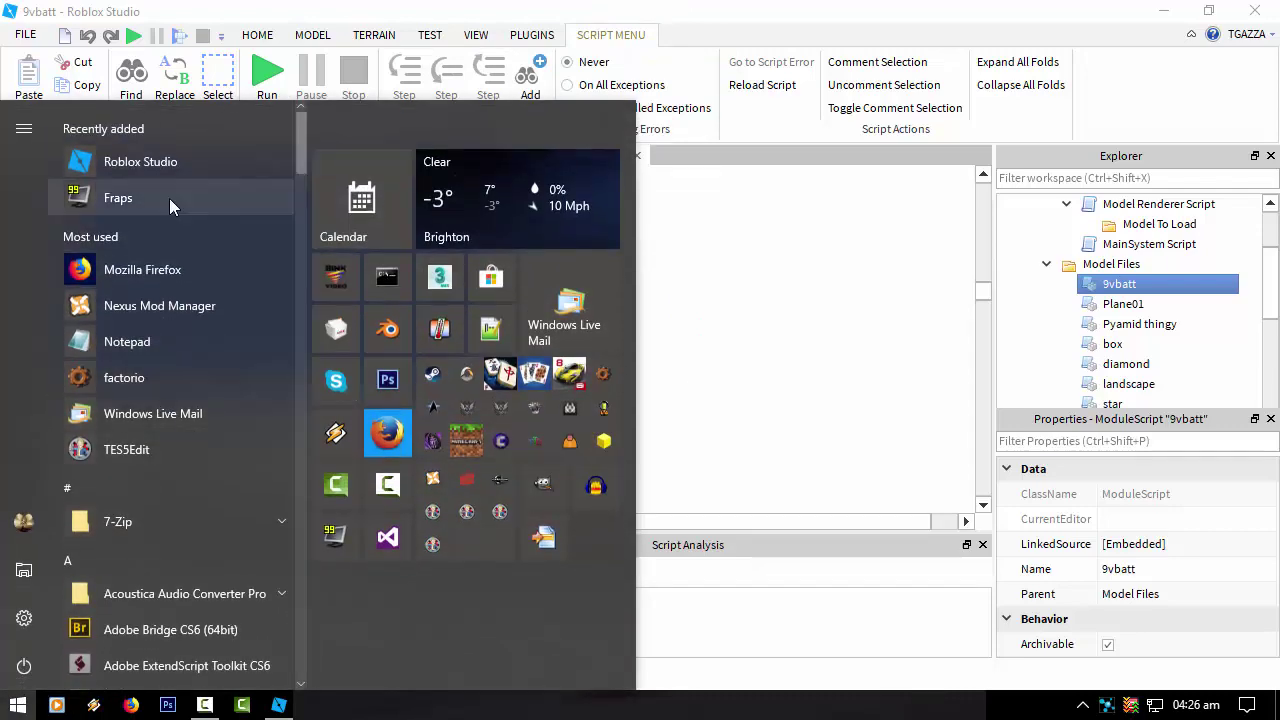
click(665, 290)
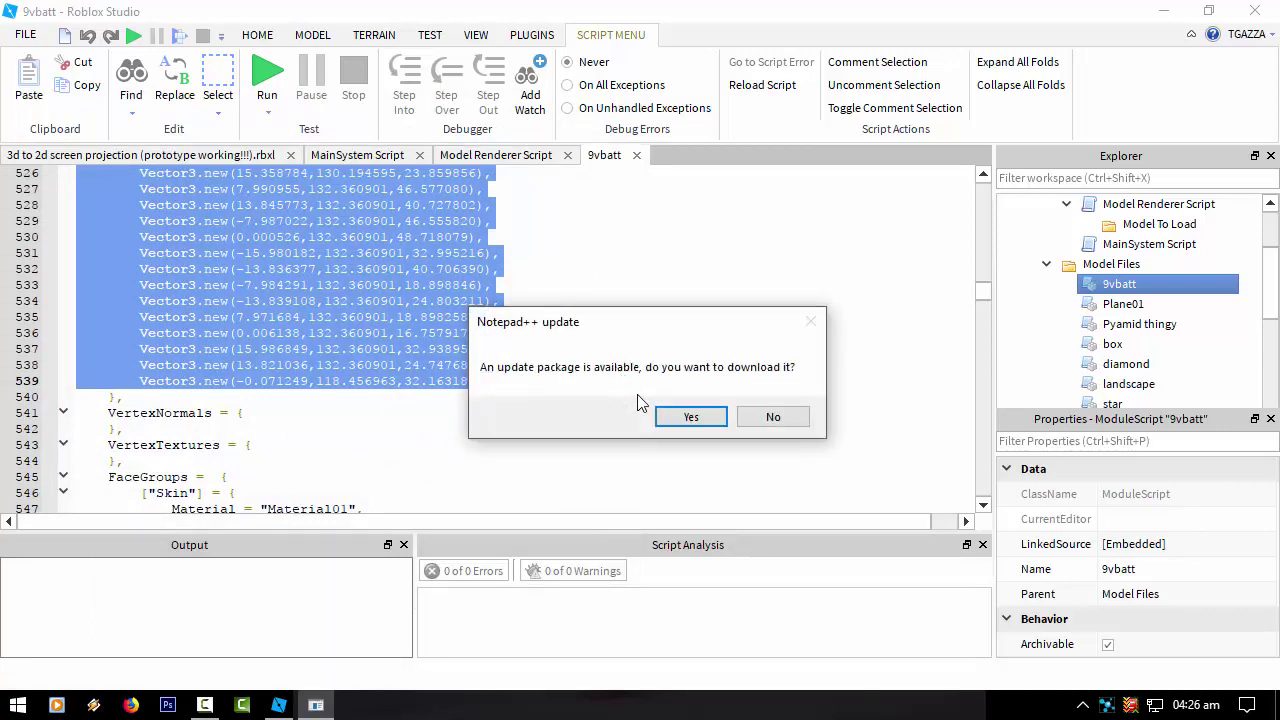
click(742, 425)
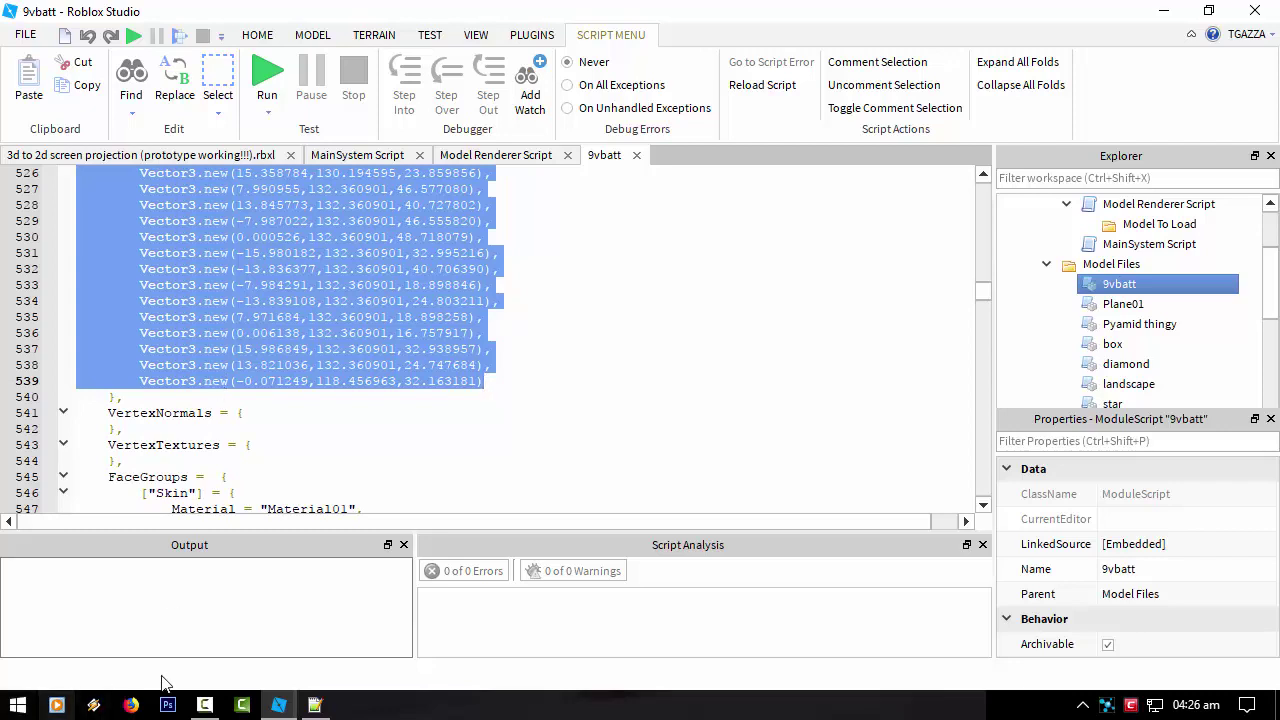
click(318, 706)
Paste the 9vbatt Vector3 vertex list into Notepad++'s empty 'new 1' document
right_click(450, 256)
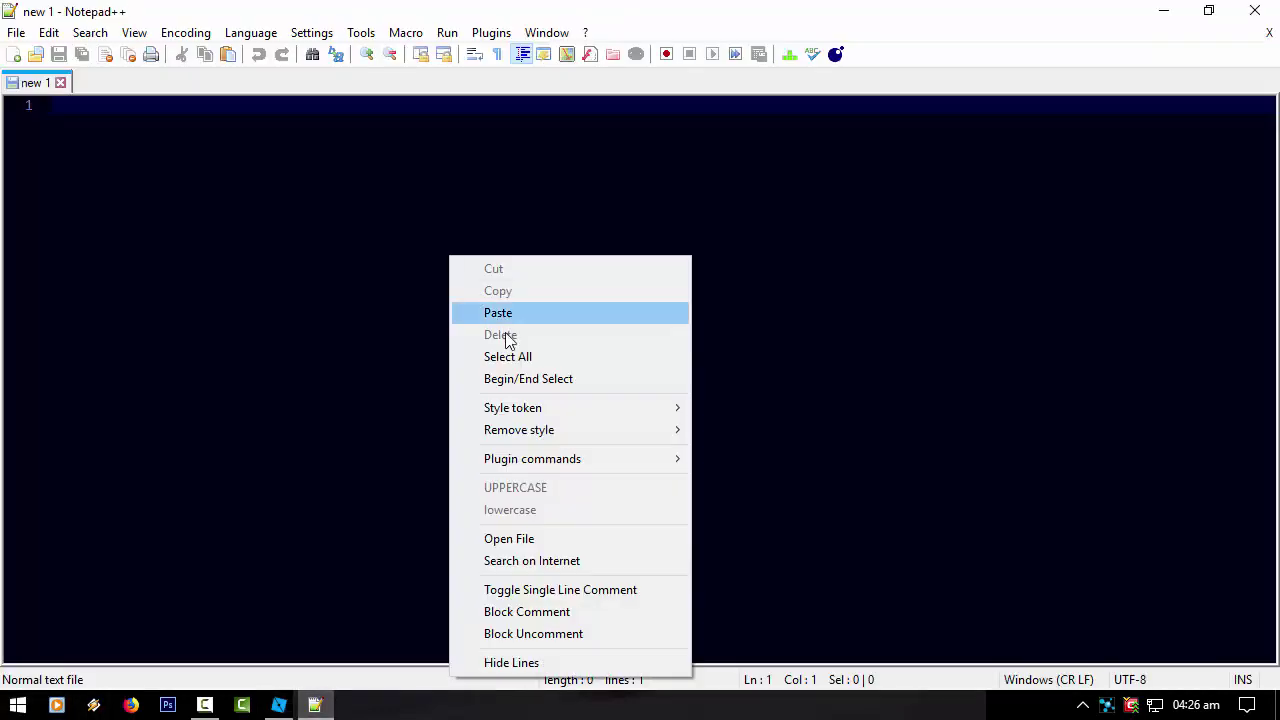
click(525, 315)
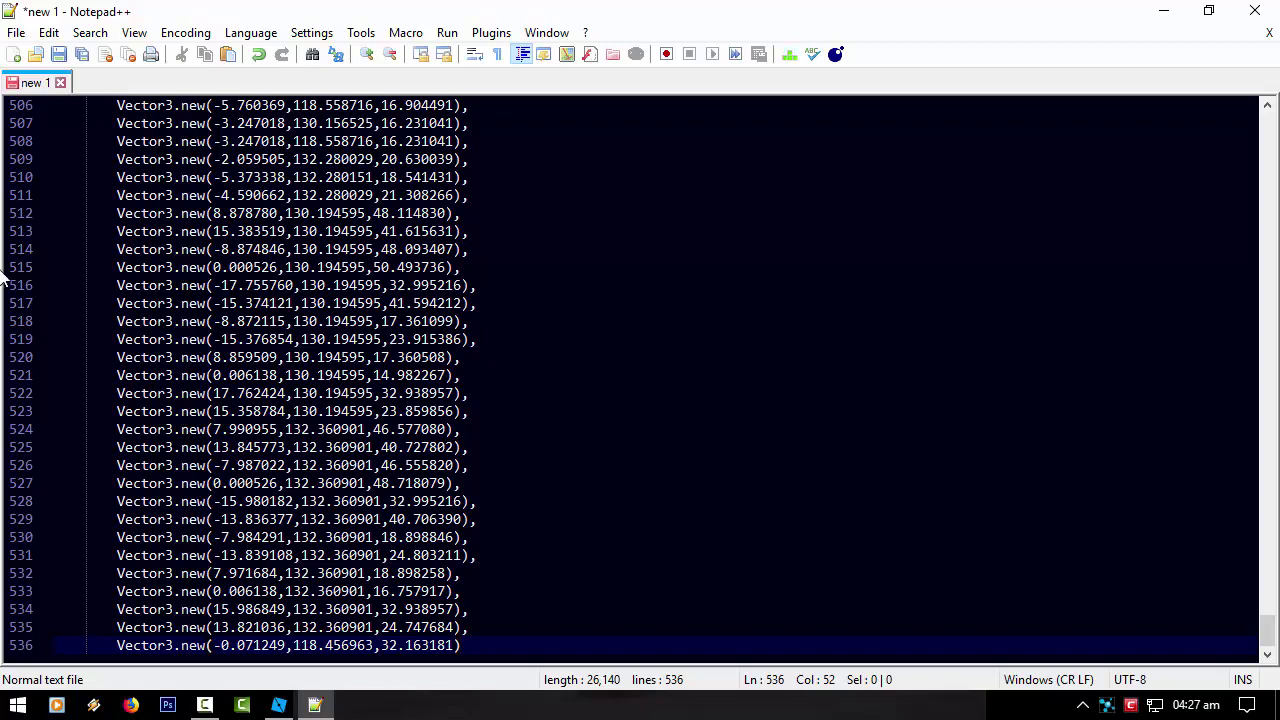
Switch back to Roblox Studio and close the 9vbatt script tab
click(279, 705)
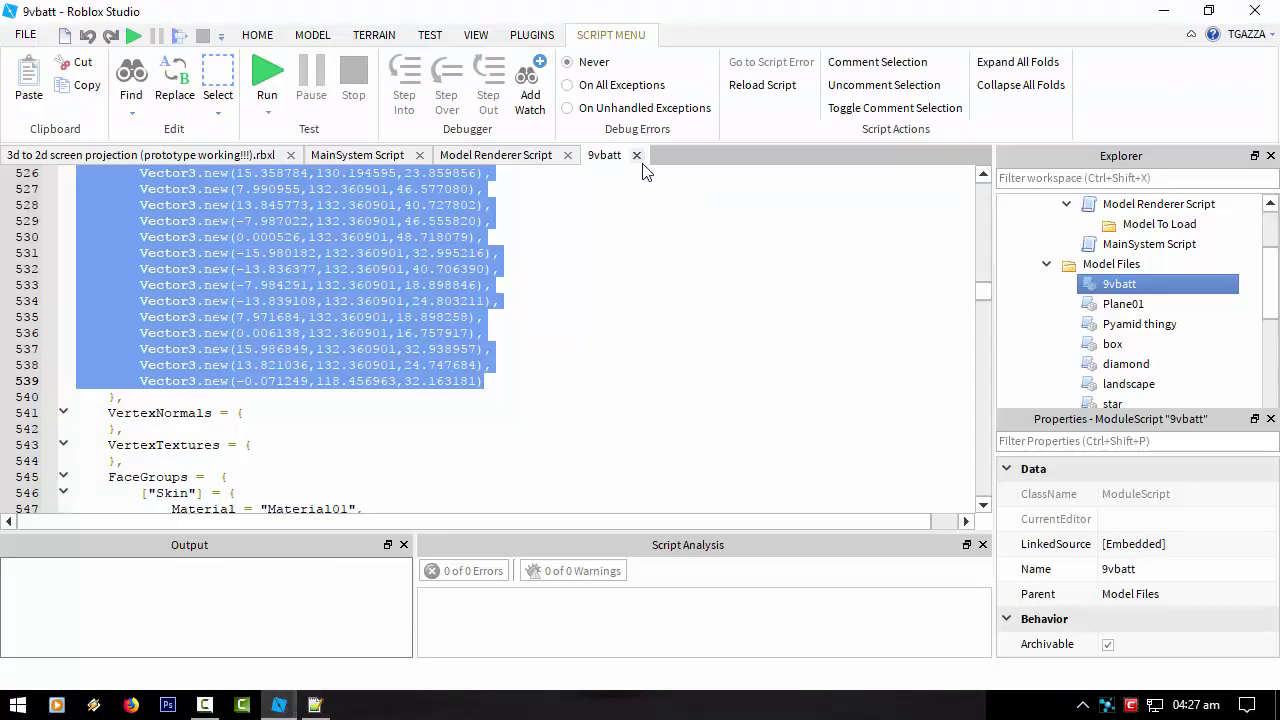
click(637, 155)
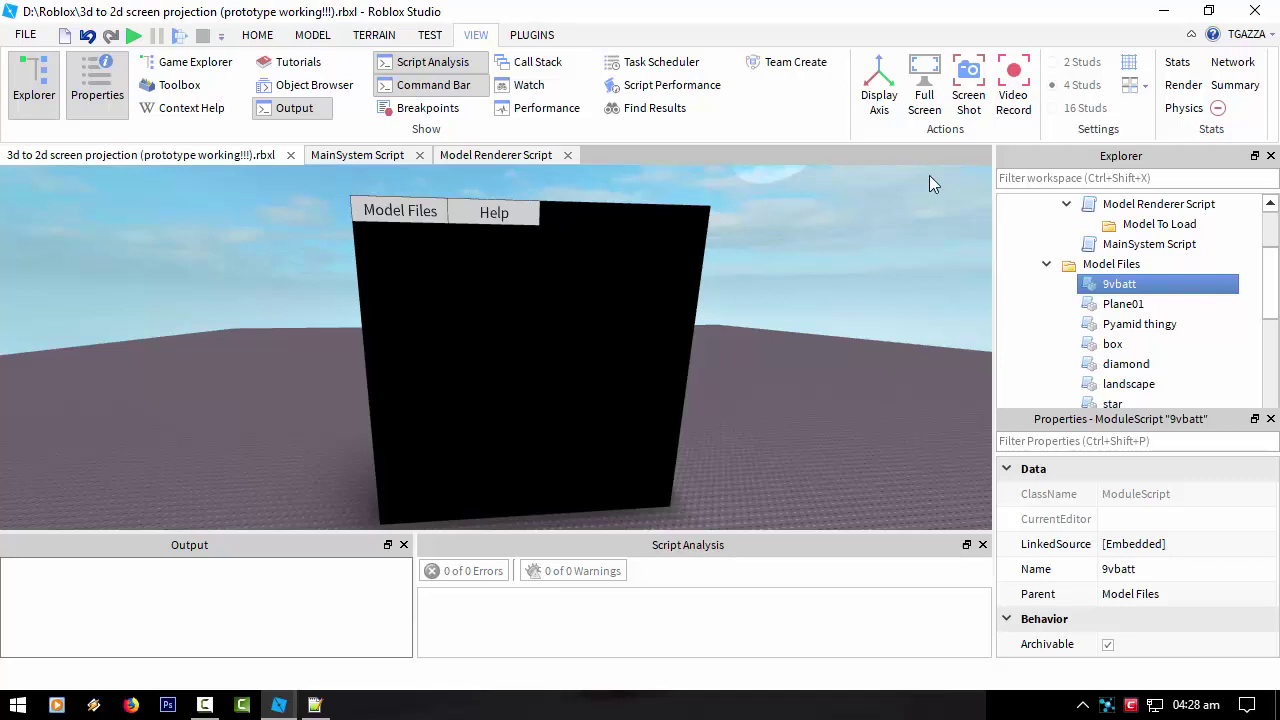
Collapse the Model Files folder and the SurfaceGui branch in Explorer
click(1046, 264)
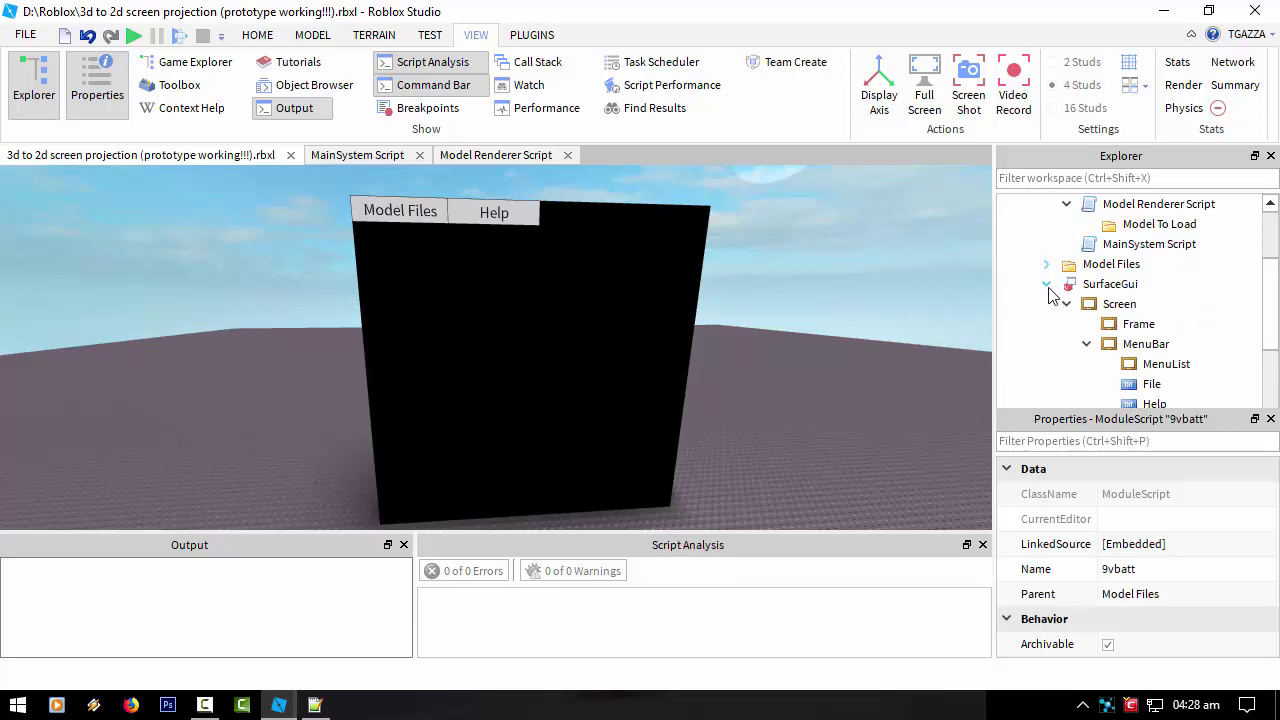
click(1046, 284)
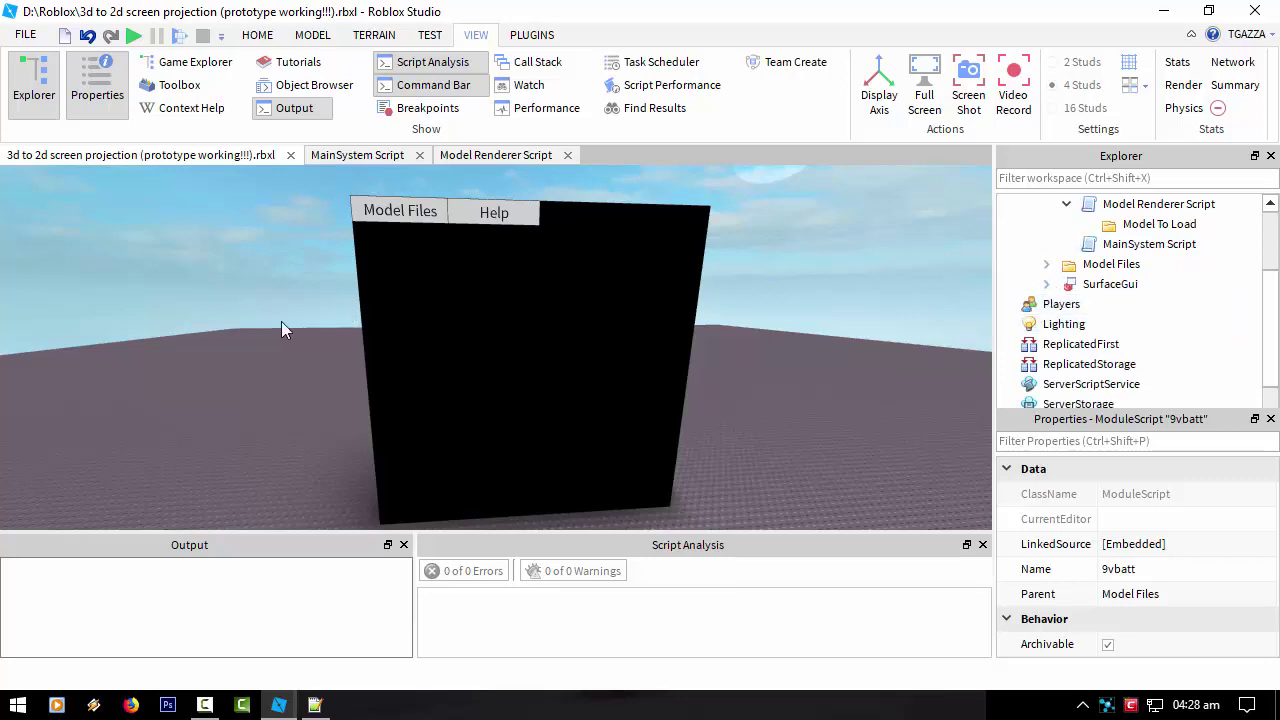